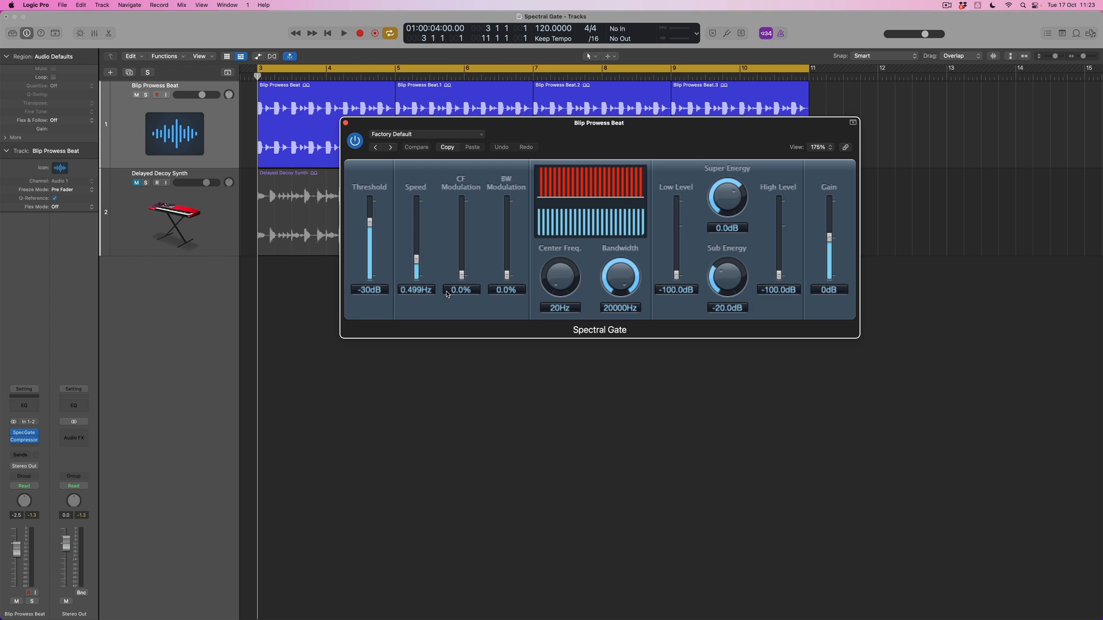
# Try a Threshold of -5 dB in the Spectral Gate, and settle the Threshold at -41 dB.
pyautogui.moveTo(370, 223)
pyautogui.mouseDown()
pyautogui.moveTo(370, 247)
pyautogui.moveTo(373, 210)
pyautogui.moveTo(370, 260)
pyautogui.moveTo(374, 205)
pyautogui.mouseUp()
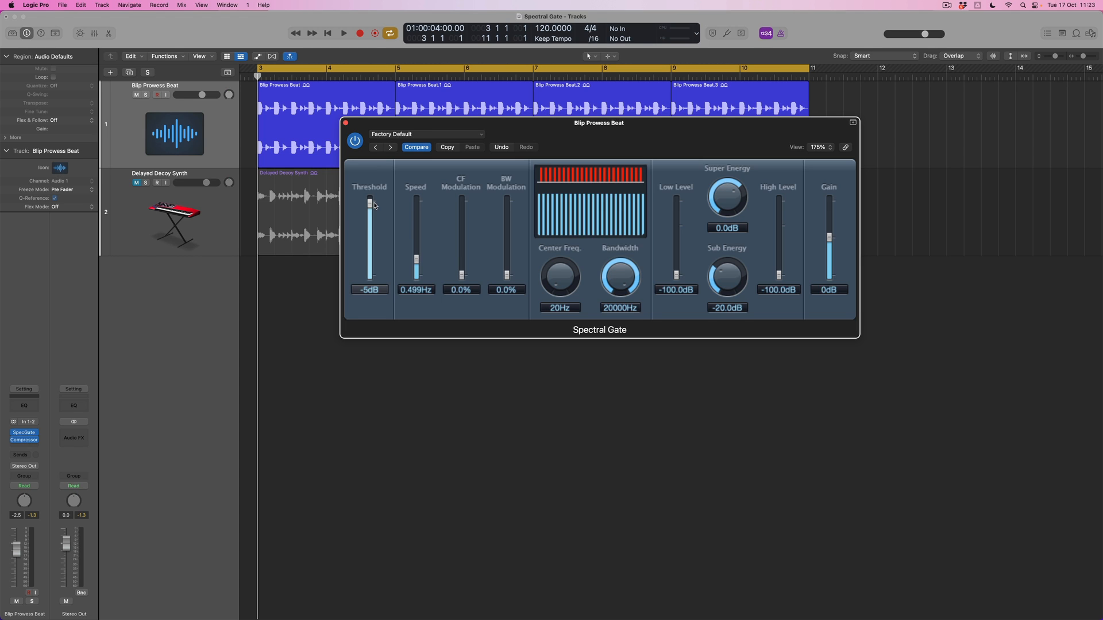
pyautogui.moveTo(374, 205); pyautogui.dragTo(375, 232)
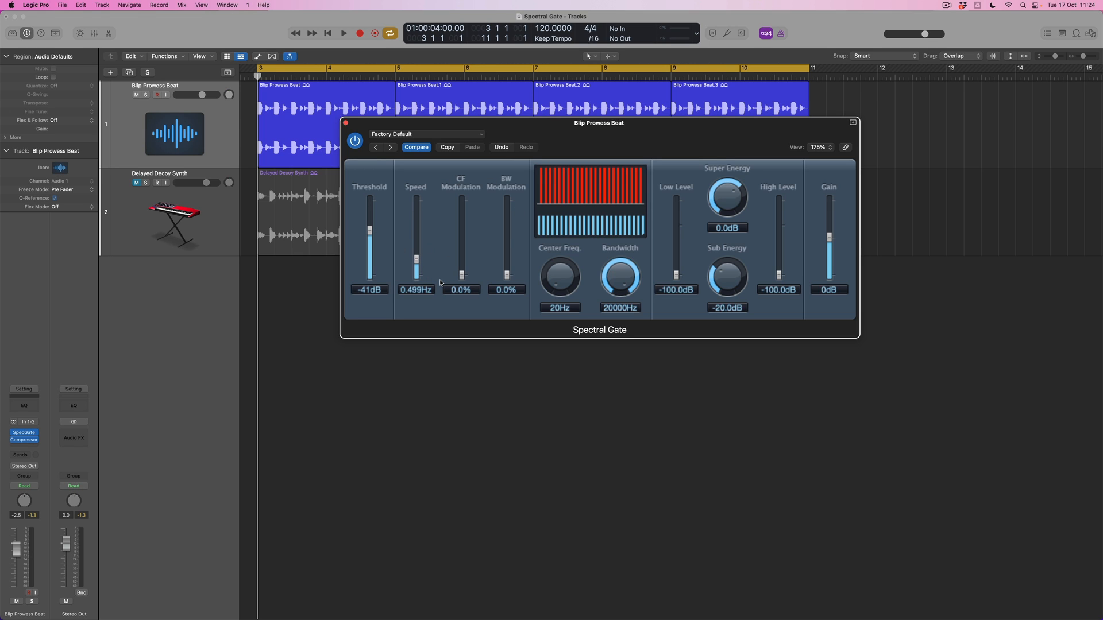
# Narrow the gated band to a Center Freq. of 690 Hz and a Bandwidth of 2200 Hz.
pyautogui.moveTo(562, 278); pyautogui.dragTo(561, 218)
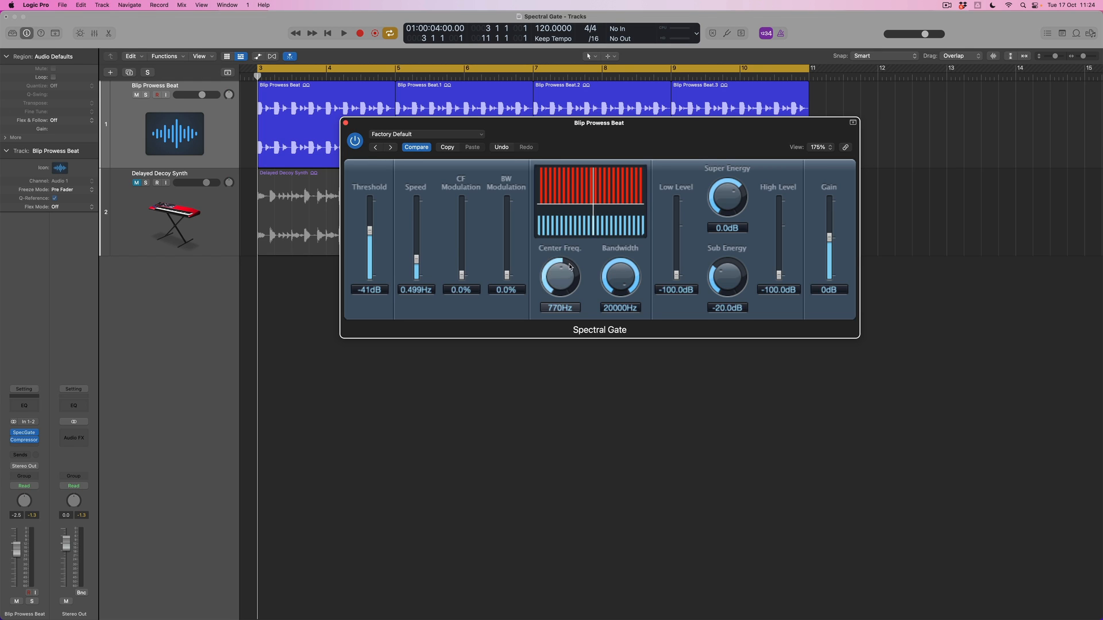
pyautogui.scroll(-4, 562, 274)
pyautogui.scroll(-3, 620, 278)
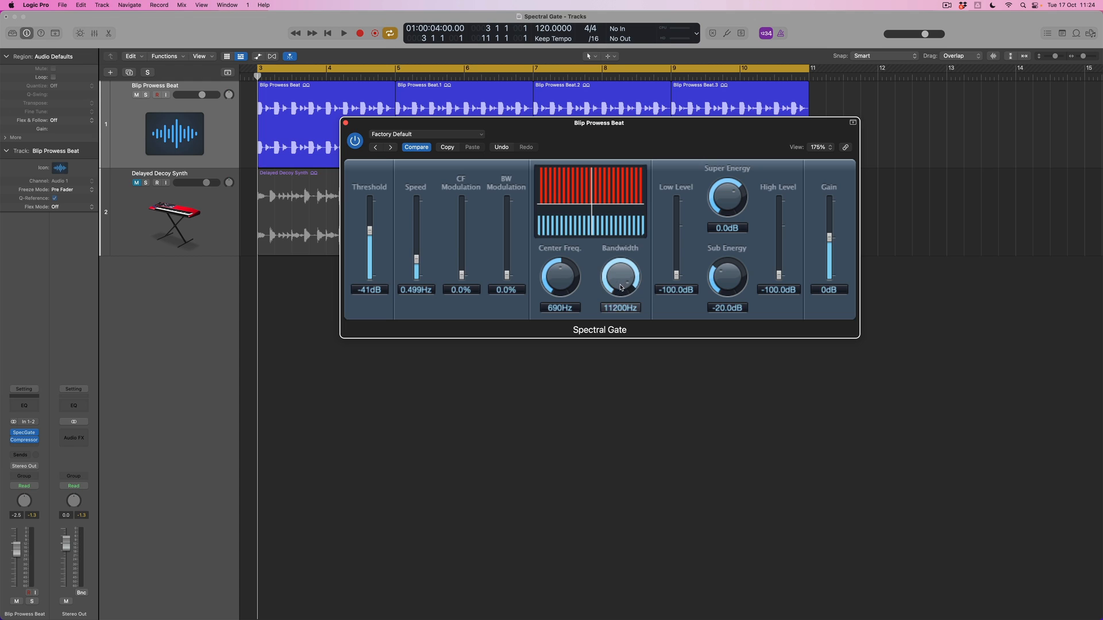
pyautogui.scroll(-10, 620, 285)
pyautogui.scroll(-4, 619, 305)
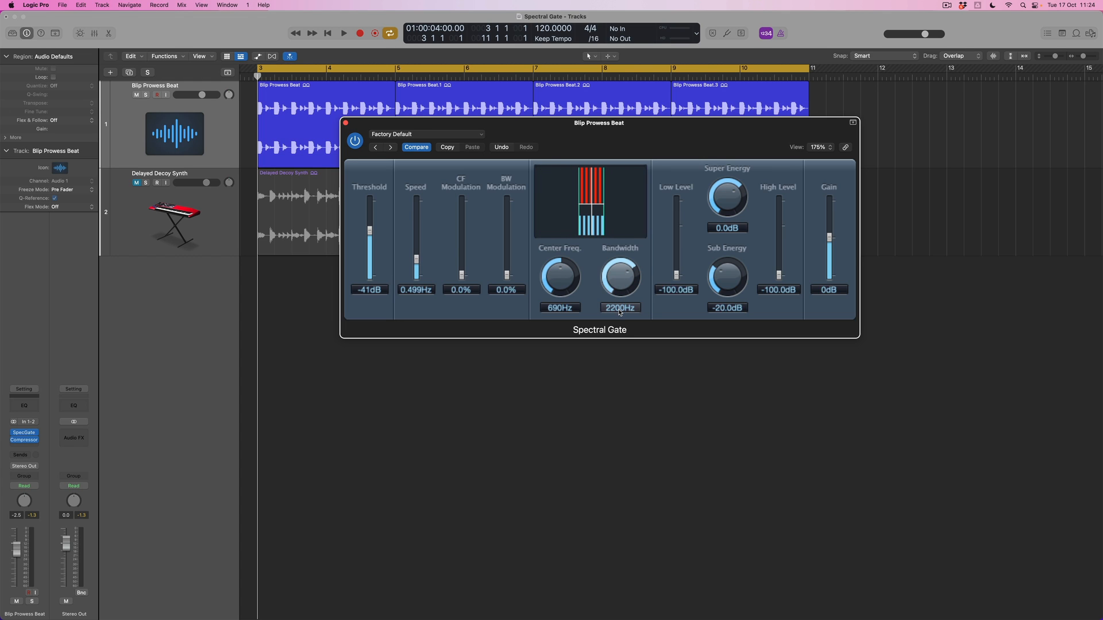
# Retune the gated band while playing the loop, ending with Center Freq. at 1600 Hz and Bandwidth at 2500 Hz.
pyautogui.scroll(2, 553, 279)
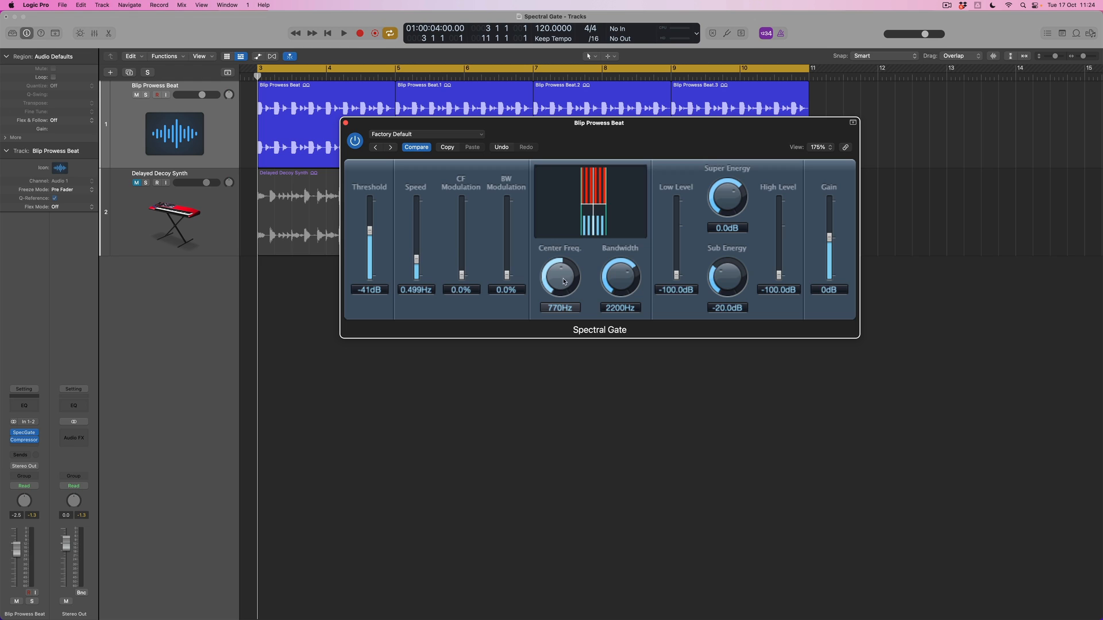
pyautogui.moveTo(567, 276); pyautogui.dragTo(566, 276)
pyautogui.moveTo(617, 279); pyautogui.dragTo(617, 272)
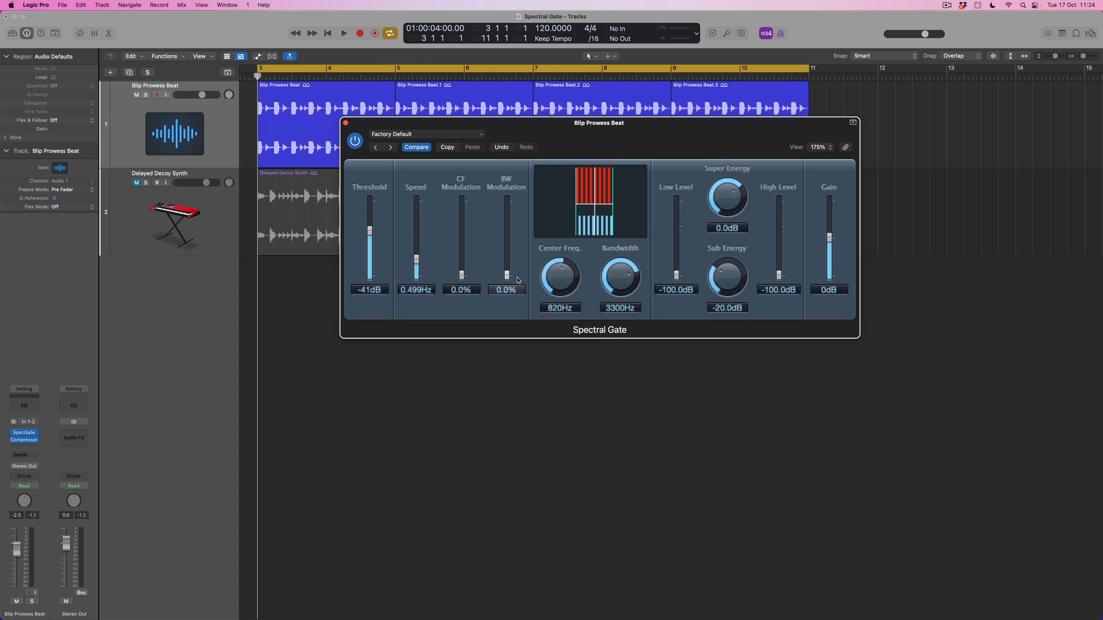
pyautogui.press('space')
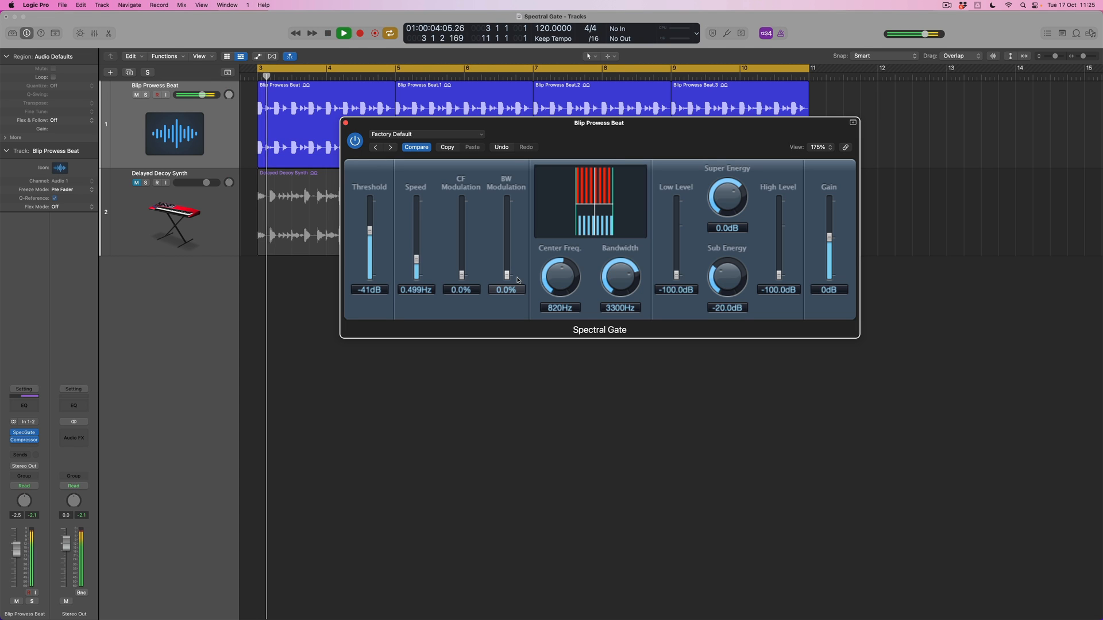
pyautogui.moveTo(557, 275); pyautogui.dragTo(610, 292)
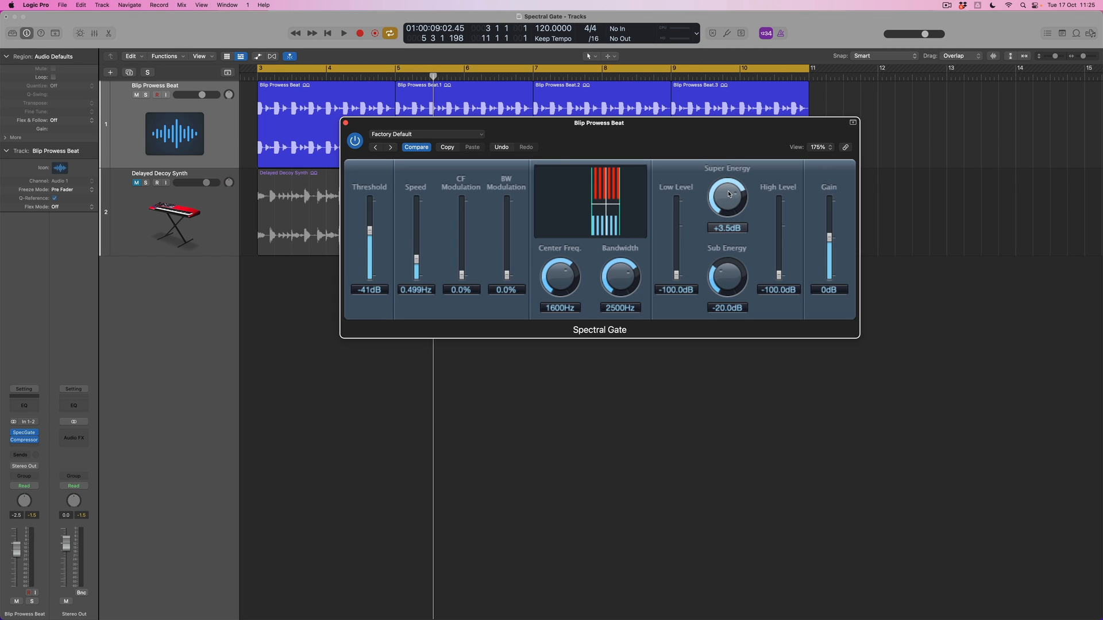
# Balance the signal above and below the threshold during playback, with Super Energy at +9.0 dB and Sub Energy at -5.0 dB.
pyautogui.moveTo(727, 192); pyautogui.dragTo(727, 194)
pyautogui.moveTo(727, 196); pyautogui.dragTo(727, 205)
pyautogui.moveTo(733, 276)
pyautogui.mouseDown()
pyautogui.moveTo(733, 255)
pyautogui.moveTo(733, 269)
pyautogui.mouseUp()
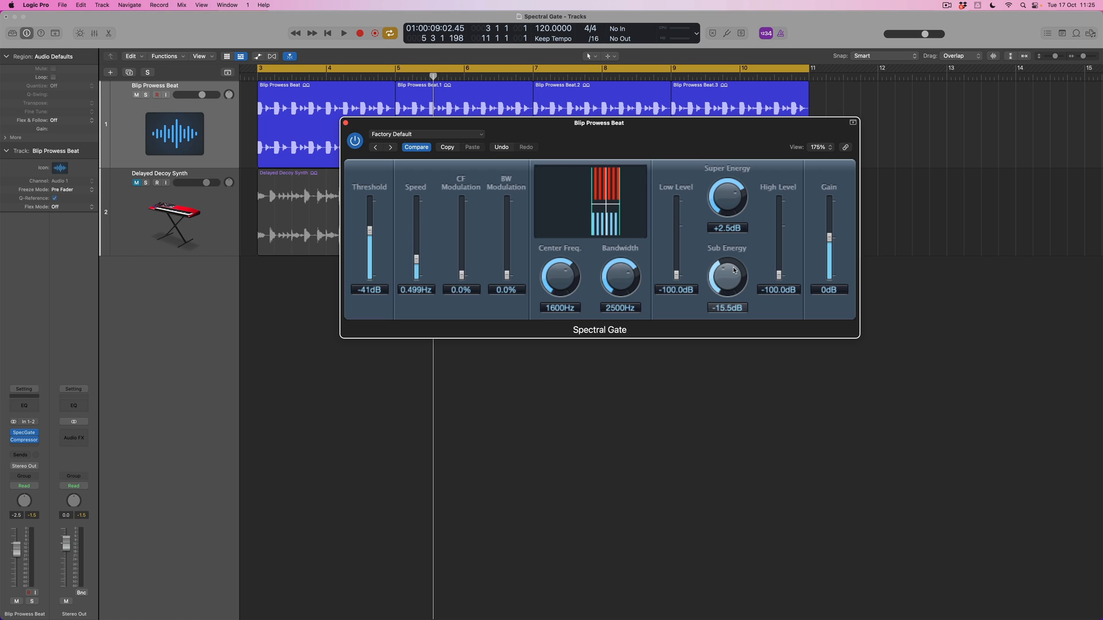
pyautogui.press('space')
pyautogui.moveTo(727, 200); pyautogui.dragTo(725, 287)
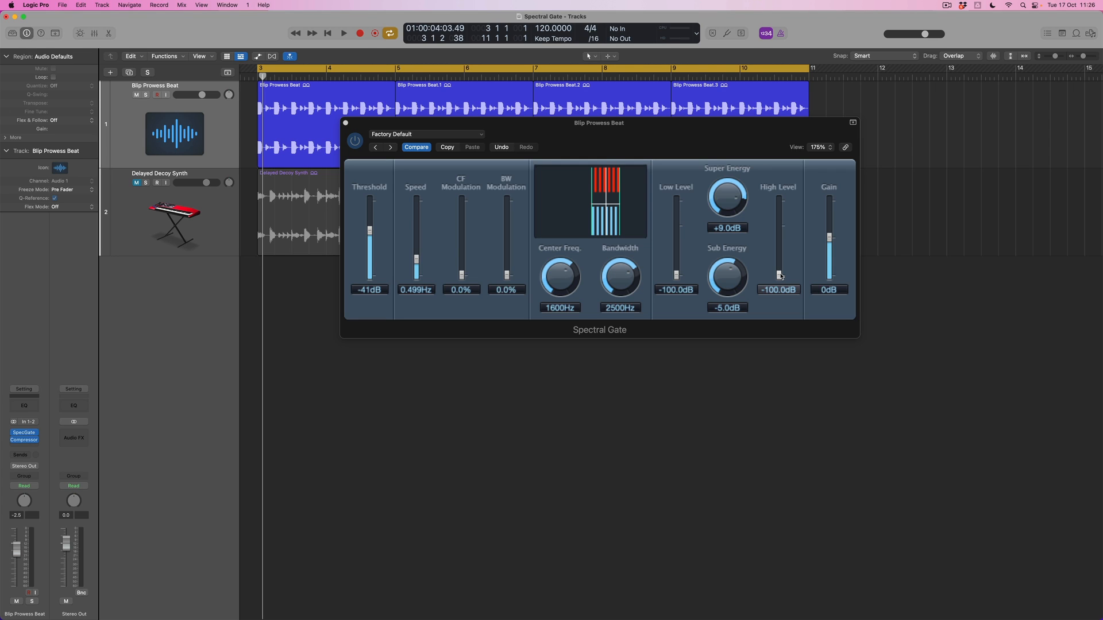
# Blend in the frequencies outside the band during playback, with High Level at -17.5 dB and Low Level at -16.0 dB.
pyautogui.moveTo(781, 276); pyautogui.dragTo(785, 244)
pyautogui.moveTo(677, 273); pyautogui.dragTo(678, 254)
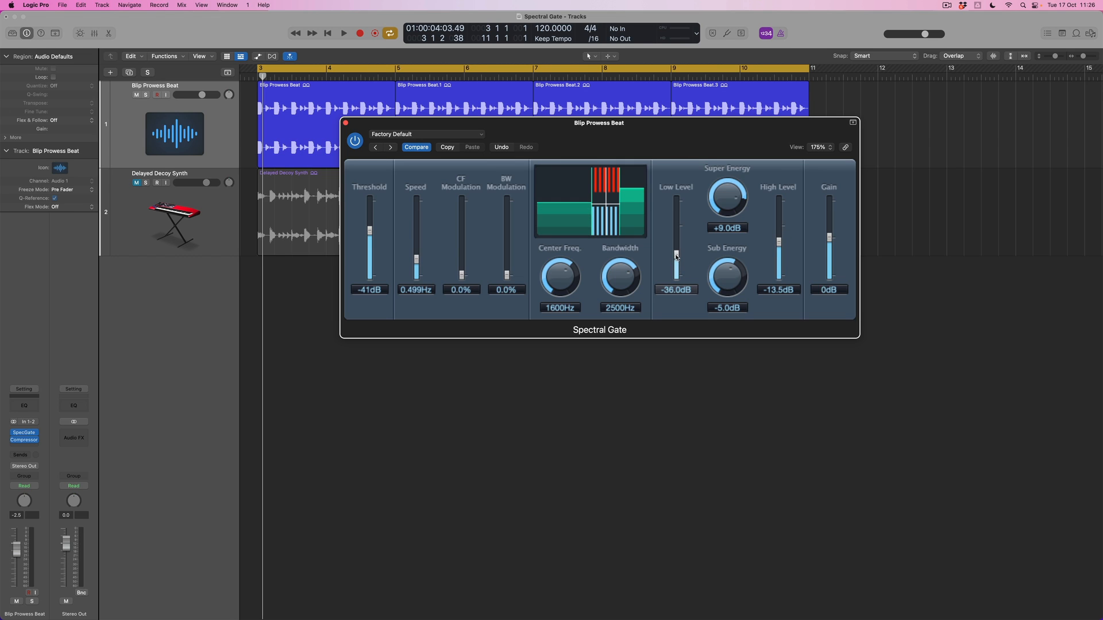
pyautogui.moveTo(677, 256); pyautogui.dragTo(677, 279)
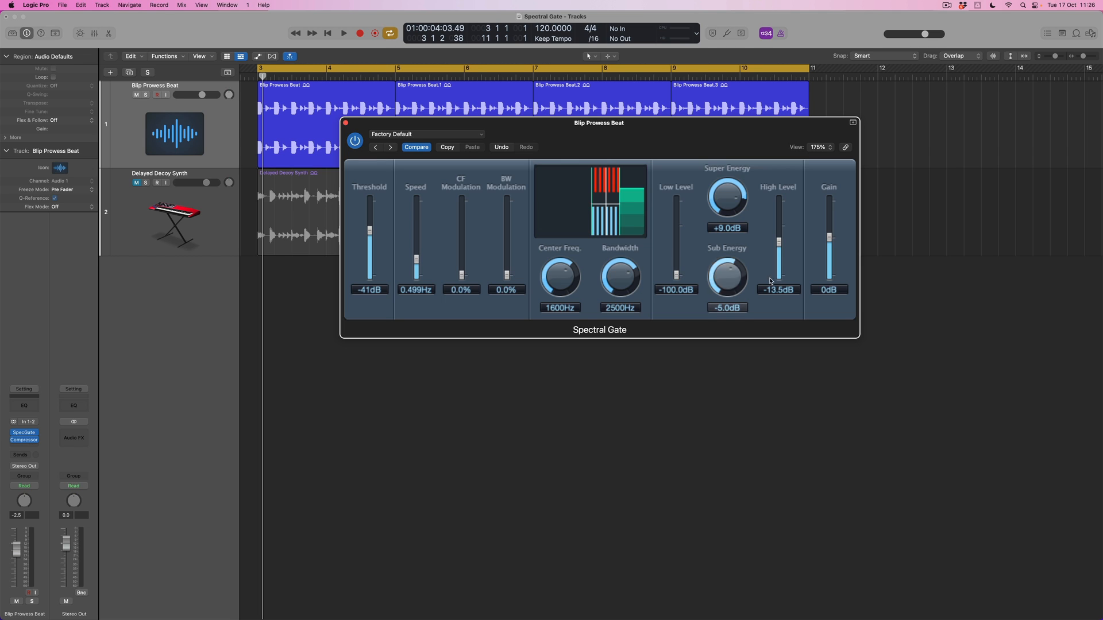
pyautogui.moveTo(783, 246)
pyautogui.mouseDown()
pyautogui.moveTo(776, 290)
pyautogui.moveTo(781, 248)
pyautogui.mouseUp()
pyautogui.press('space')
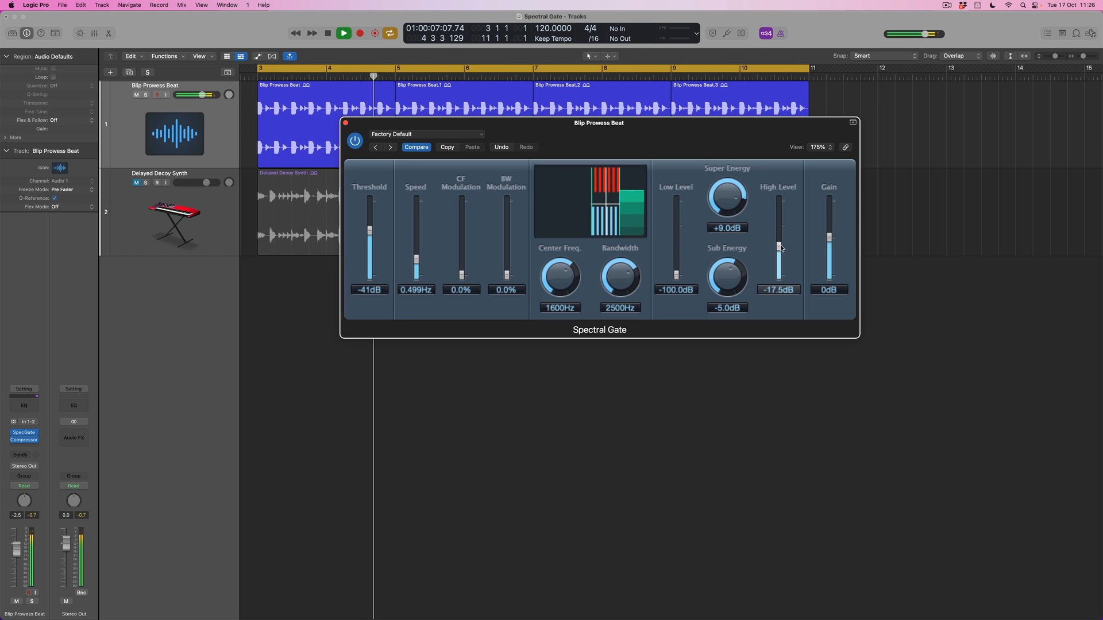
pyautogui.moveTo(676, 275); pyautogui.dragTo(678, 245)
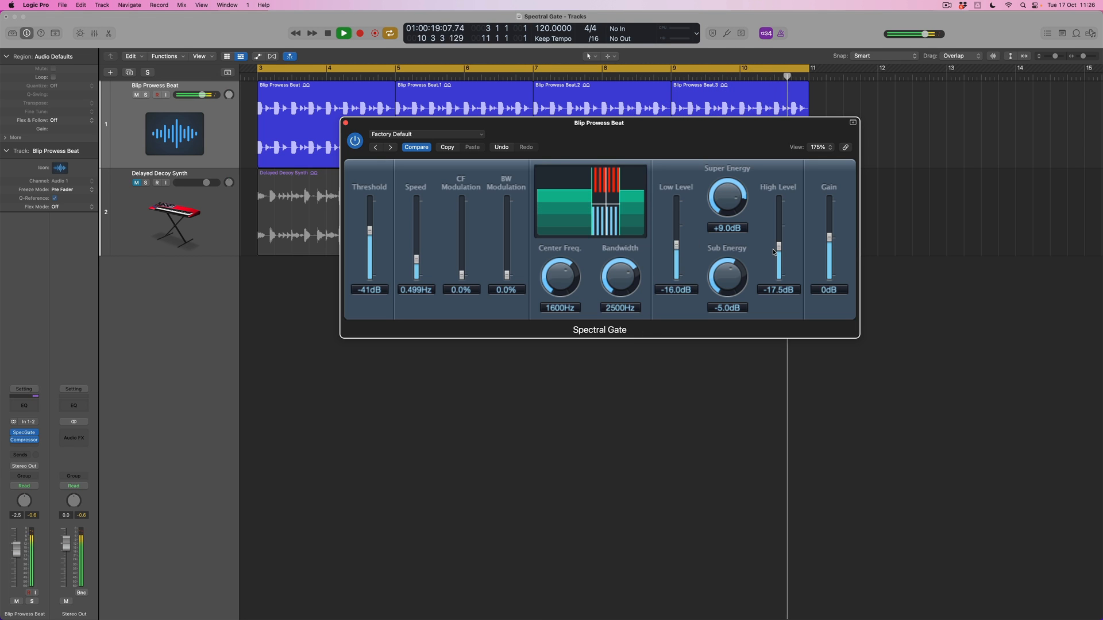
pyautogui.press('space')
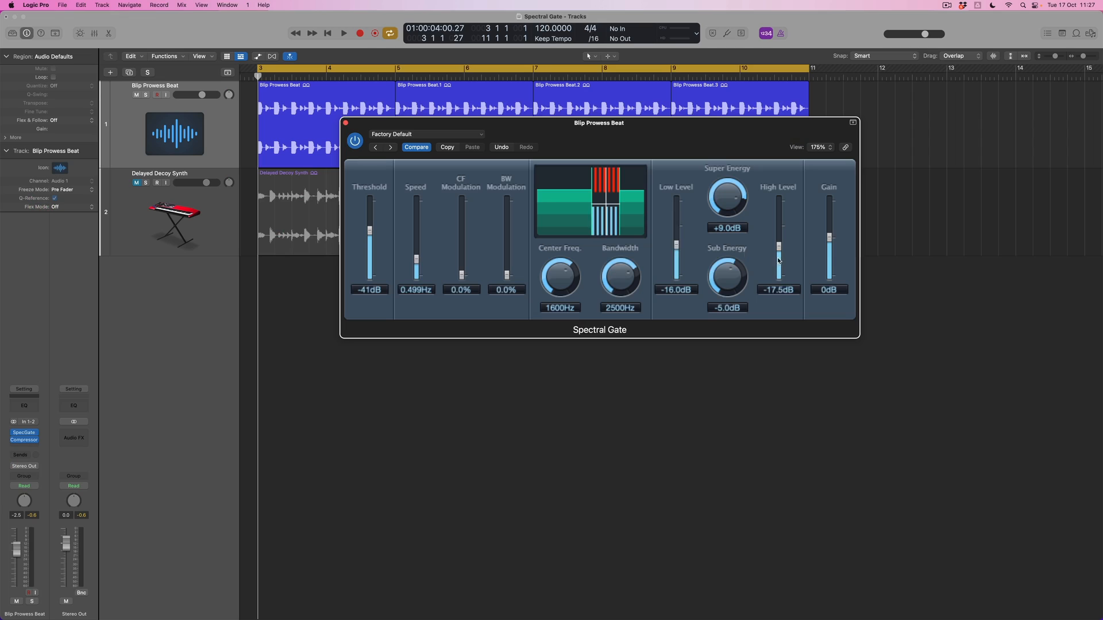
# Set the modulation Speed to 2.000 Hz and pull both Low Level and High Level down to -100.0 dB.
pyautogui.moveTo(780, 256); pyautogui.dragTo(783, 248)
pyautogui.moveTo(676, 246); pyautogui.dragTo(677, 282)
pyautogui.moveTo(780, 248); pyautogui.dragTo(781, 297)
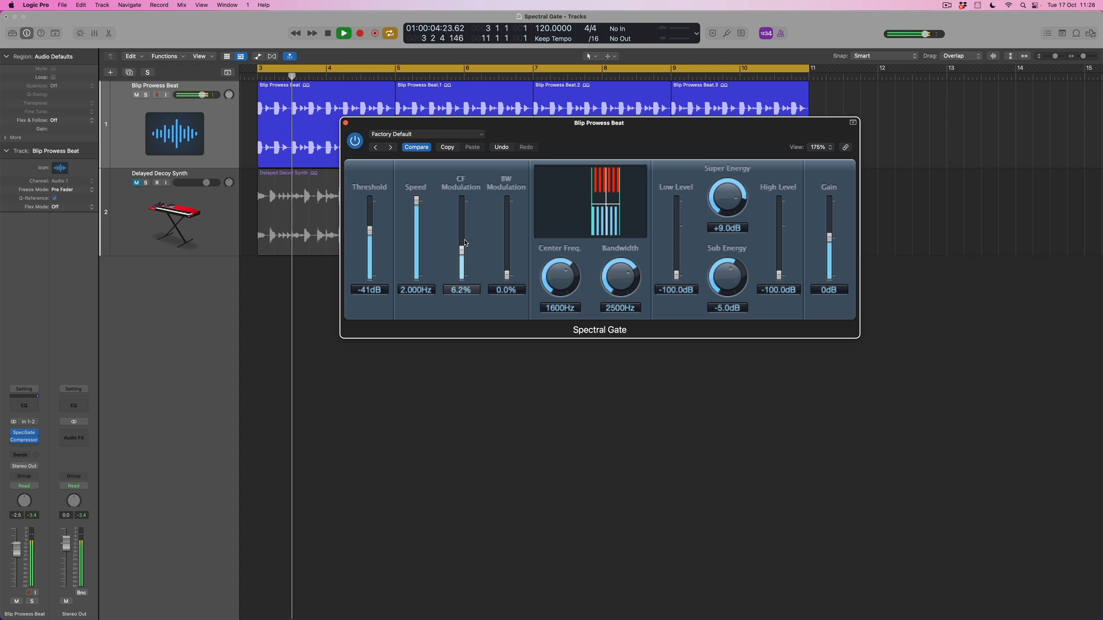
# Audition center frequency modulation on the loop, setting CF Modulation to 8.2% and Center Freq. to 1300 Hz.
pyautogui.moveTo(461, 251)
pyautogui.mouseDown()
pyautogui.moveTo(464, 230)
pyautogui.moveTo(460, 261)
pyautogui.moveTo(462, 242)
pyautogui.moveTo(465, 251)
pyautogui.mouseUp()
pyautogui.press('space')
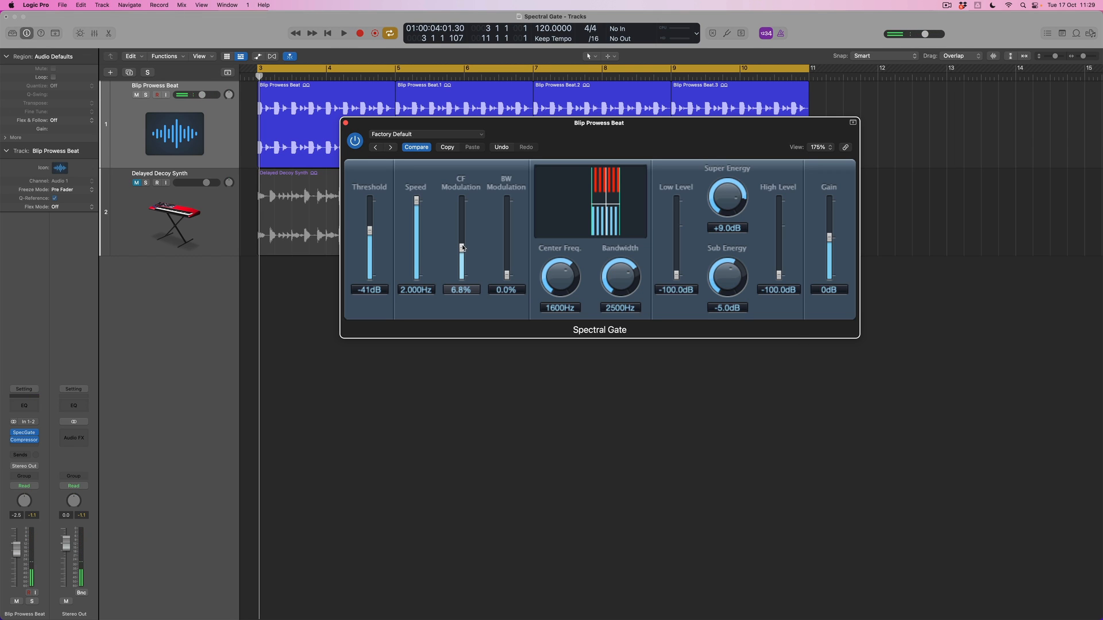
pyautogui.moveTo(556, 271); pyautogui.dragTo(555, 276)
pyautogui.press('space')
pyautogui.moveTo(555, 270); pyautogui.dragTo(556, 269)
pyautogui.moveTo(465, 247); pyautogui.dragTo(463, 243)
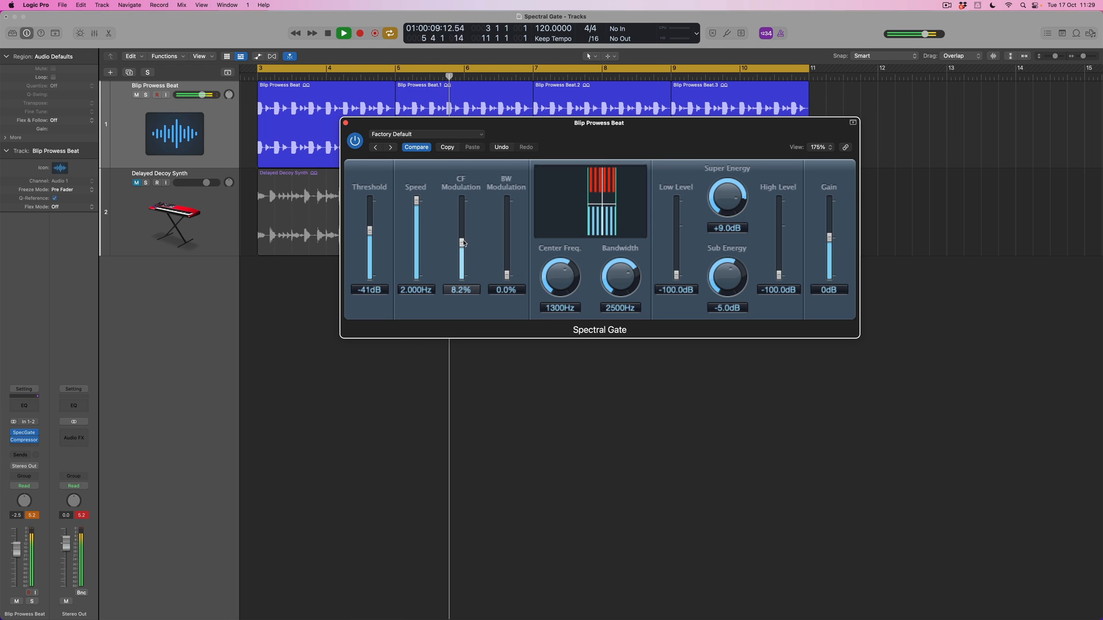
# Lower the plug-in Gain to -5 dB and reset the beat channel's peak level indicator.
pyautogui.moveTo(829, 238); pyautogui.dragTo(829, 252)
pyautogui.click(32, 515)
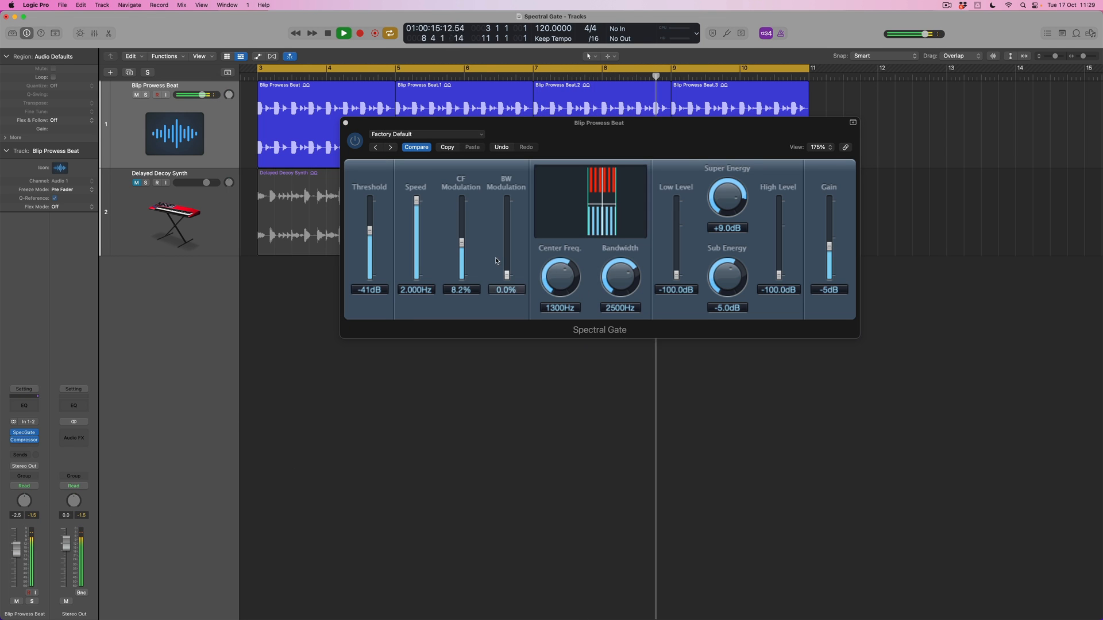
# Add bandwidth modulation while playing the loop, with BW Modulation at 9.8% and CF Modulation at 18.0%.
pyautogui.click(501, 267)
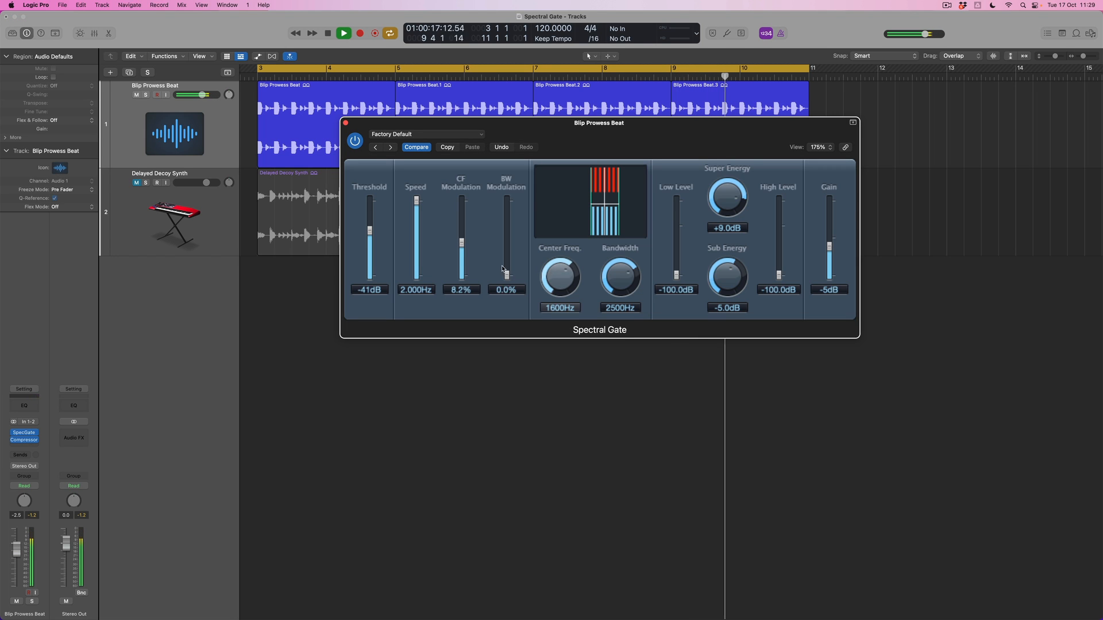
pyautogui.press('space')
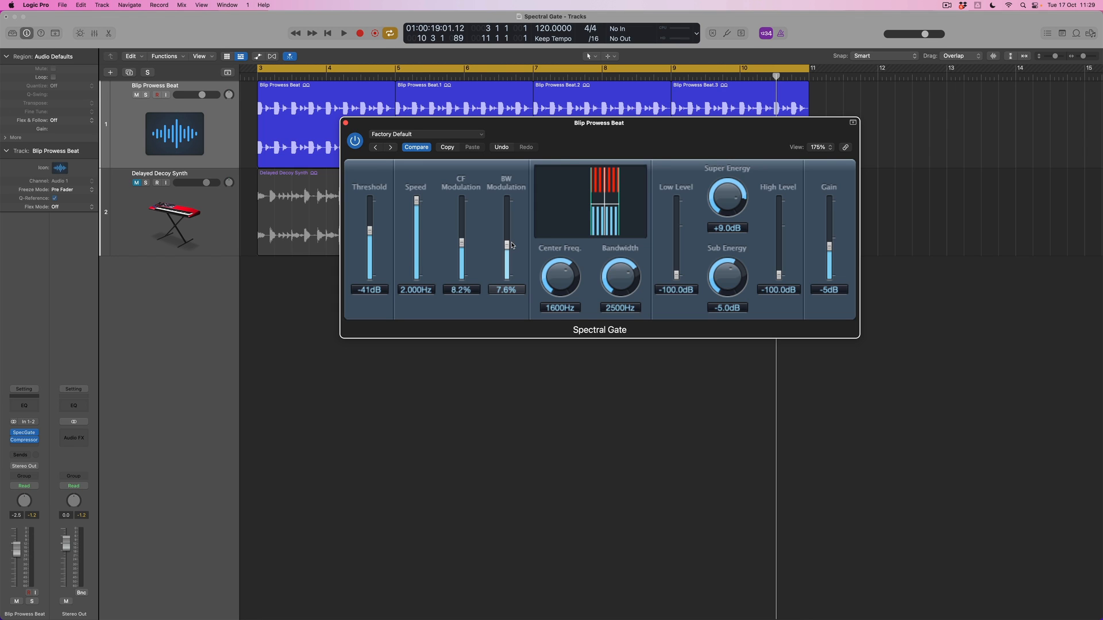
pyautogui.press('space')
pyautogui.moveTo(507, 246); pyautogui.dragTo(509, 241)
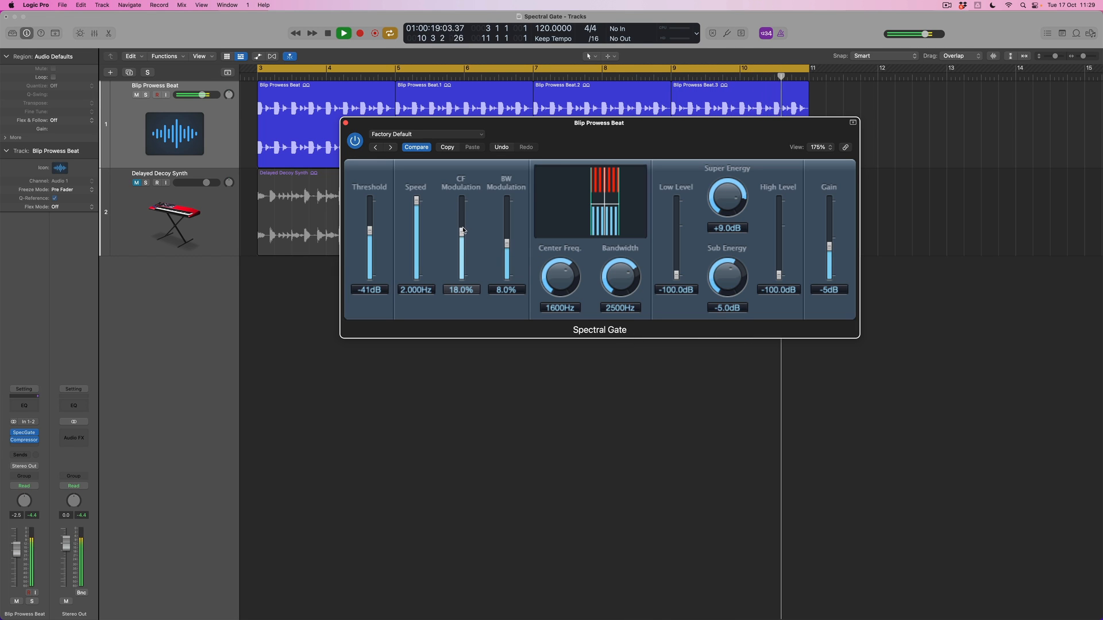
pyautogui.moveTo(507, 243); pyautogui.dragTo(508, 236)
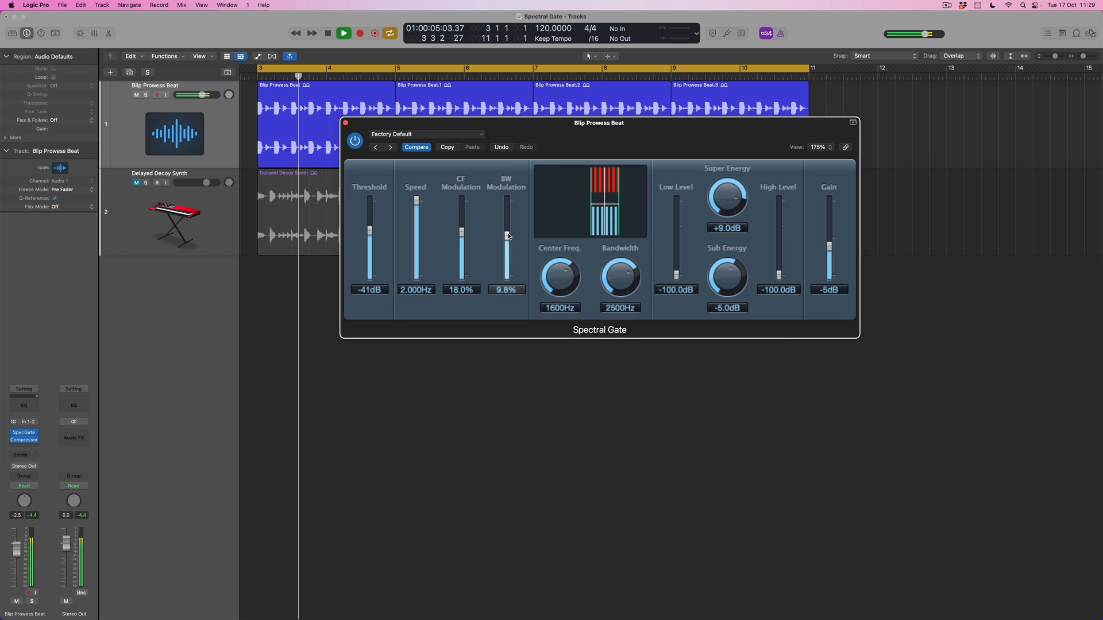
# Lower the Center Freq. to 1000 Hz and the Gain to -7 dB during playback.
pyautogui.moveTo(559, 273); pyautogui.dragTo(558, 280)
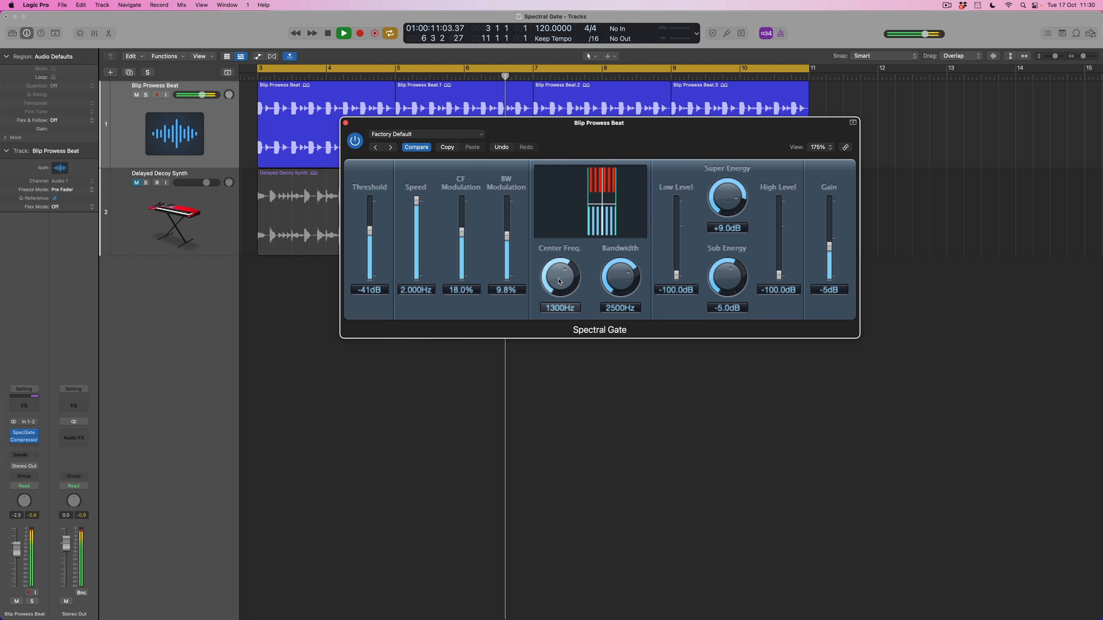
pyautogui.moveTo(559, 281); pyautogui.dragTo(559, 282)
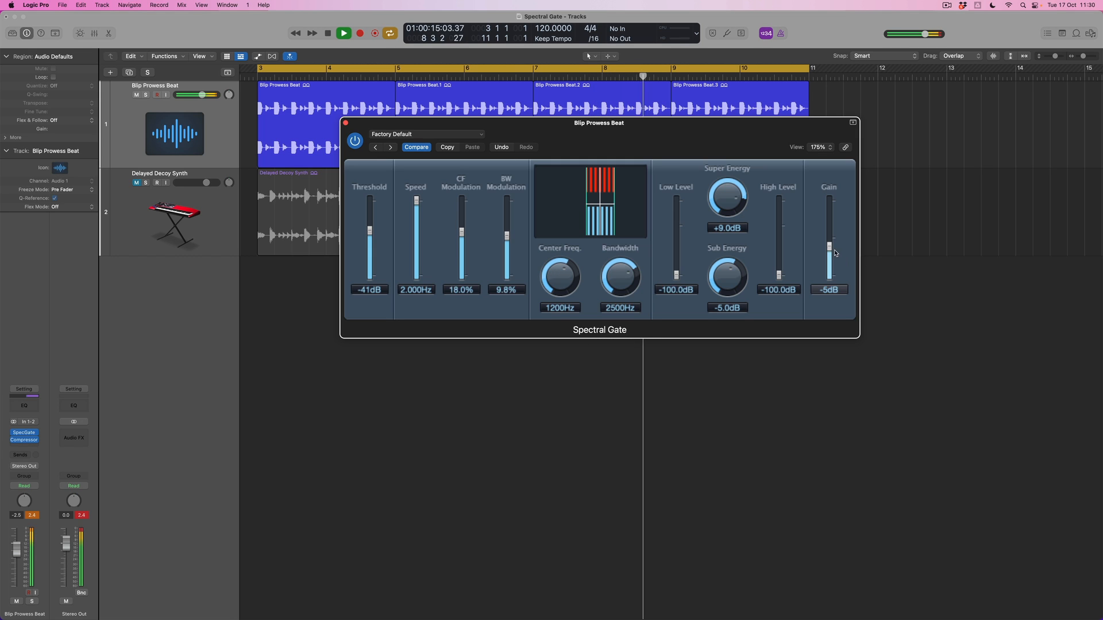
pyautogui.moveTo(563, 277); pyautogui.dragTo(563, 280)
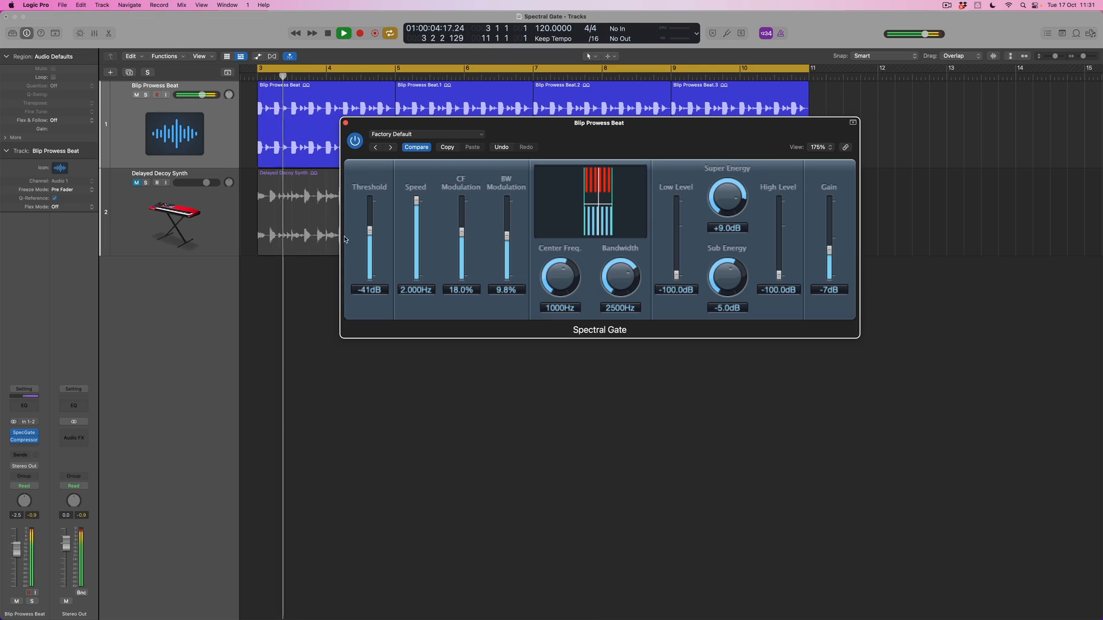
# Lower the Threshold to -63 dB and rebalance the modulation to 22.0% CF and 9.0% BW.
pyautogui.moveTo(372, 243); pyautogui.dragTo(373, 247)
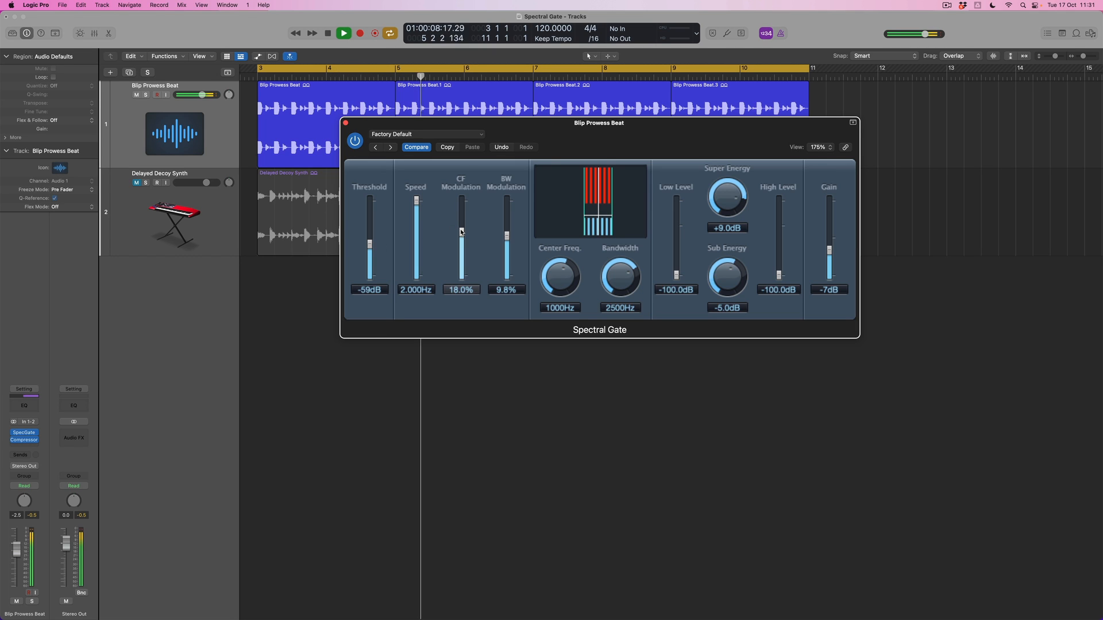
pyautogui.moveTo(462, 232); pyautogui.dragTo(461, 235)
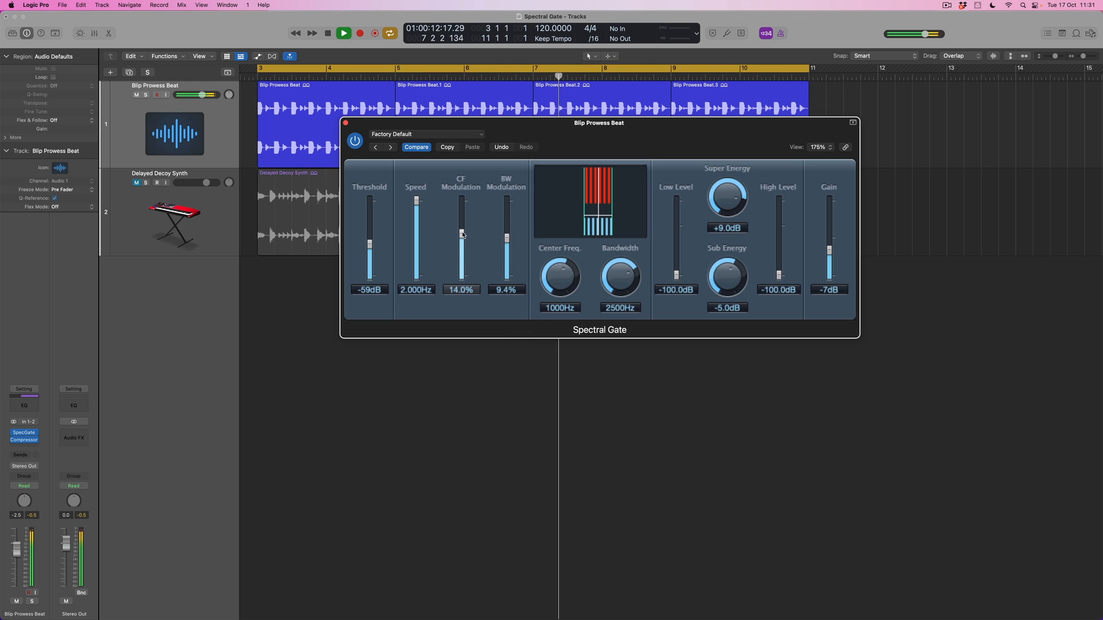
pyautogui.moveTo(464, 230); pyautogui.dragTo(507, 240)
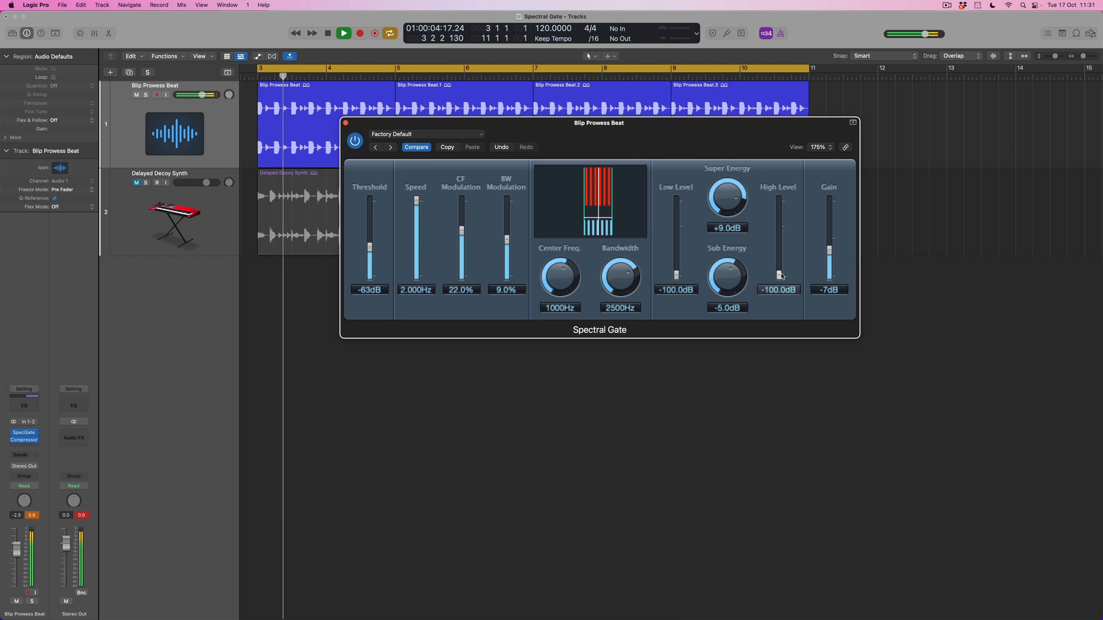
# Bring back the frequencies outside the band with High Level at -3.5 dB and Low Level at -16.0 dB, reducing Gain to -9 dB.
pyautogui.moveTo(785, 275); pyautogui.dragTo(785, 248)
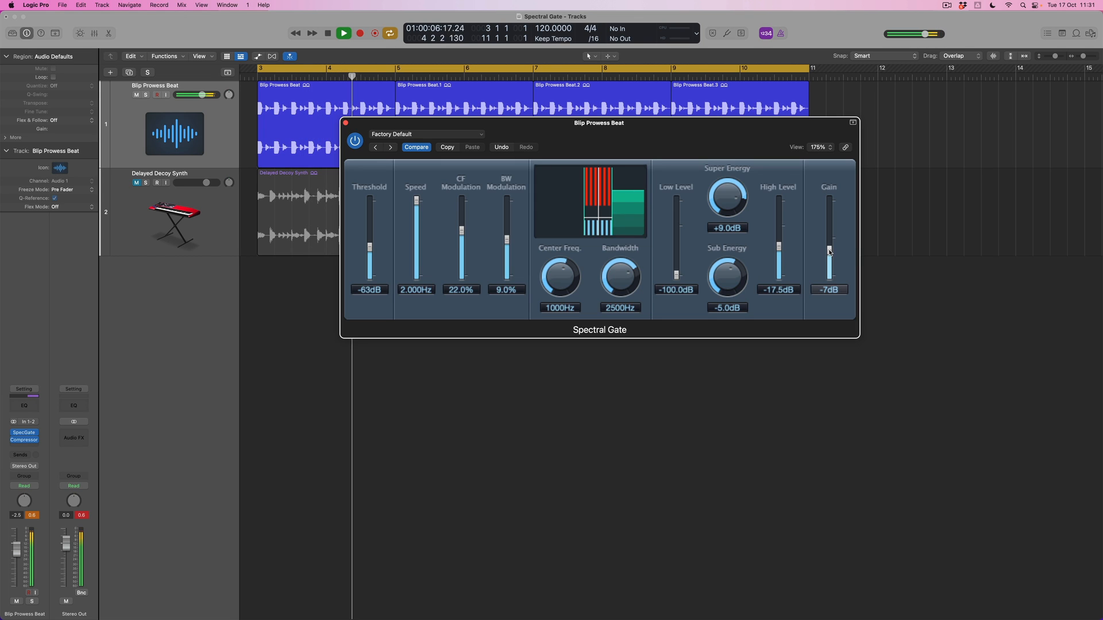
pyautogui.moveTo(780, 236); pyautogui.dragTo(780, 232)
pyautogui.moveTo(676, 275); pyautogui.dragTo(679, 250)
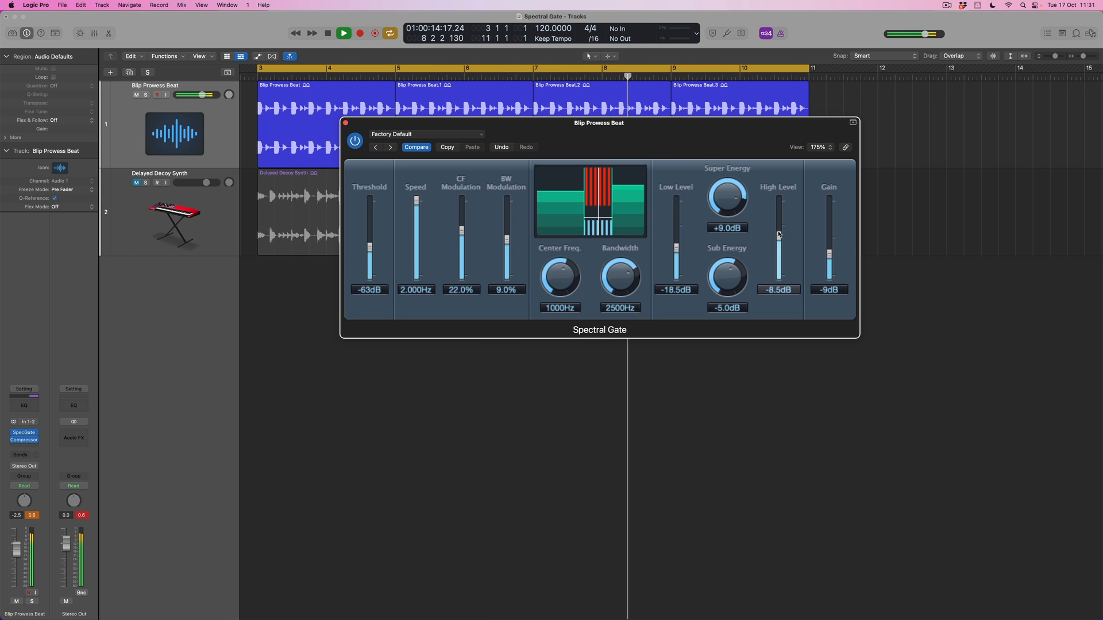
pyautogui.moveTo(675, 246); pyautogui.dragTo(675, 243)
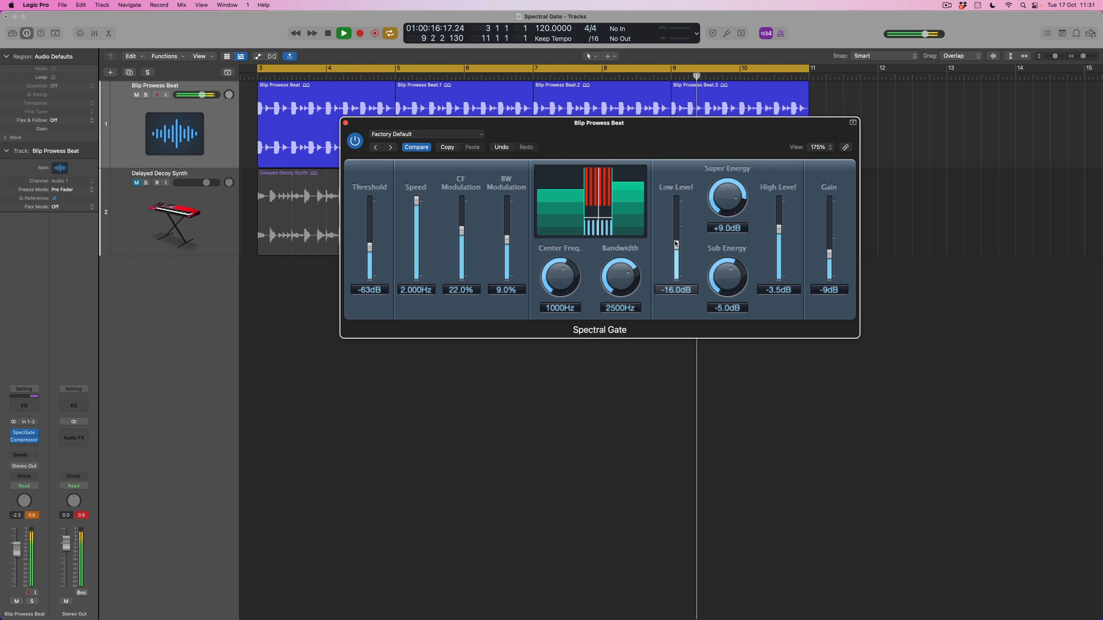
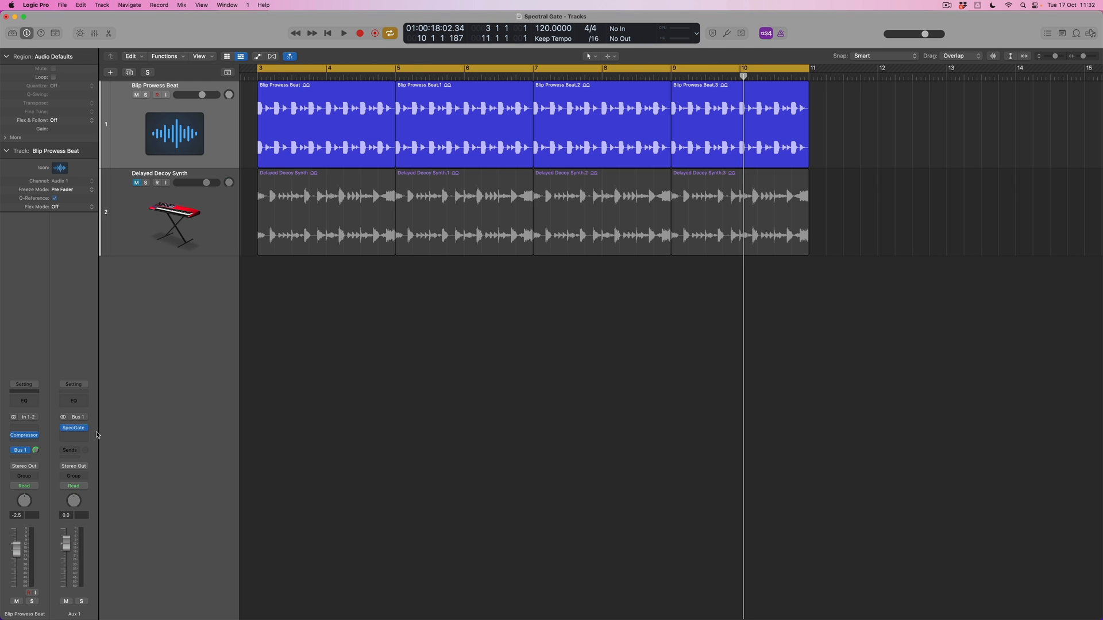
# Play the Blip Prowess Beat loop, lower the Aux 1 fader to -2.7 dB and mute Aux 1 to compare.
pyautogui.press('space')
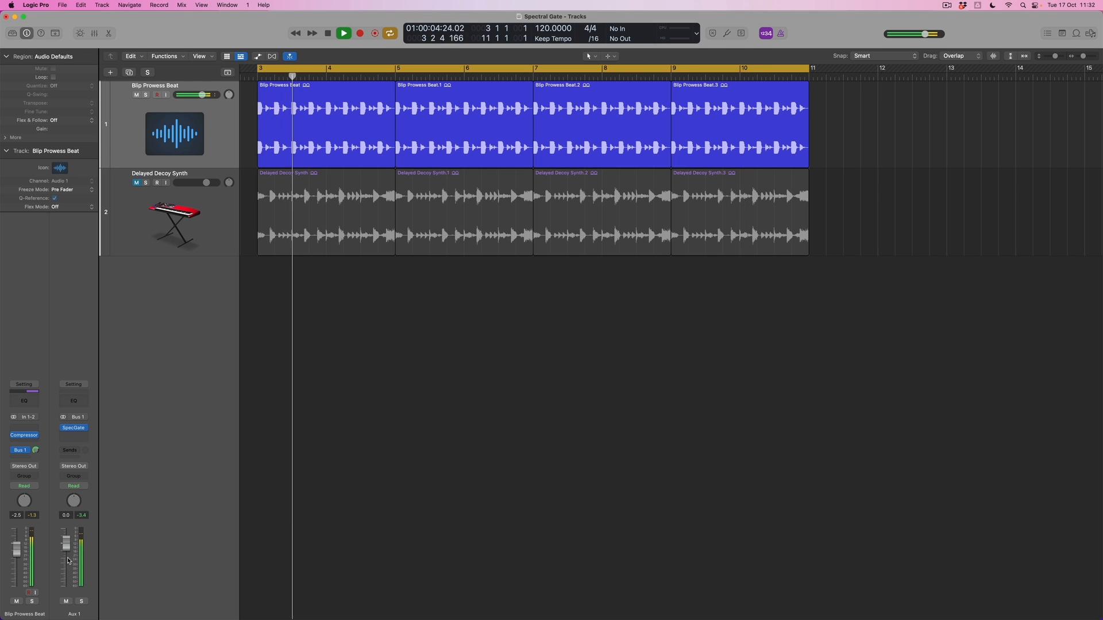
pyautogui.moveTo(78, 545); pyautogui.dragTo(66, 551)
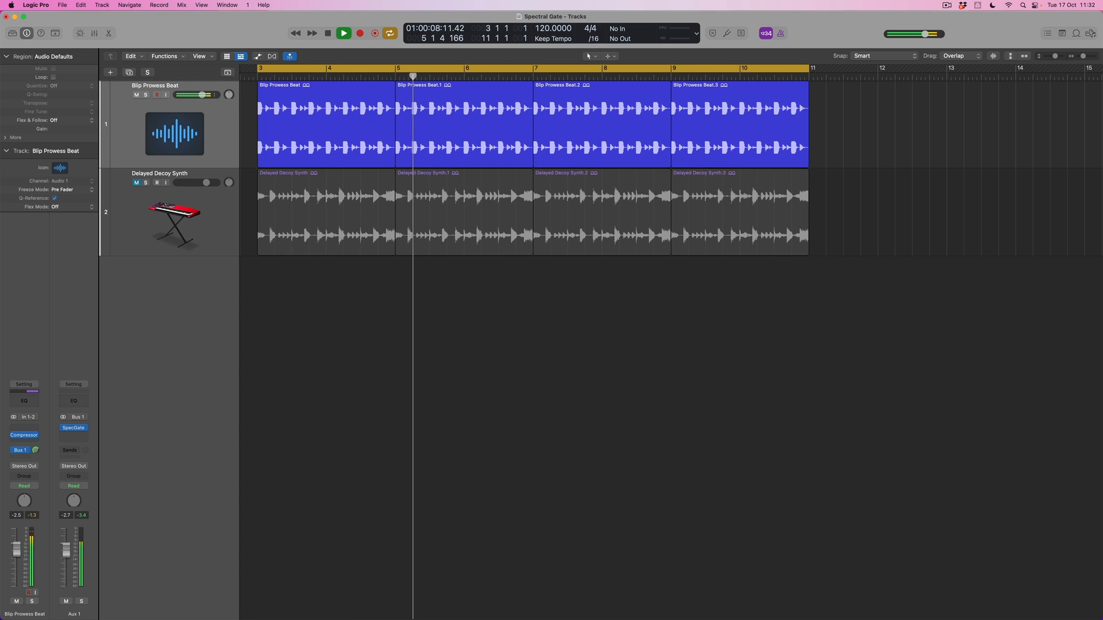
pyautogui.click(67, 601)
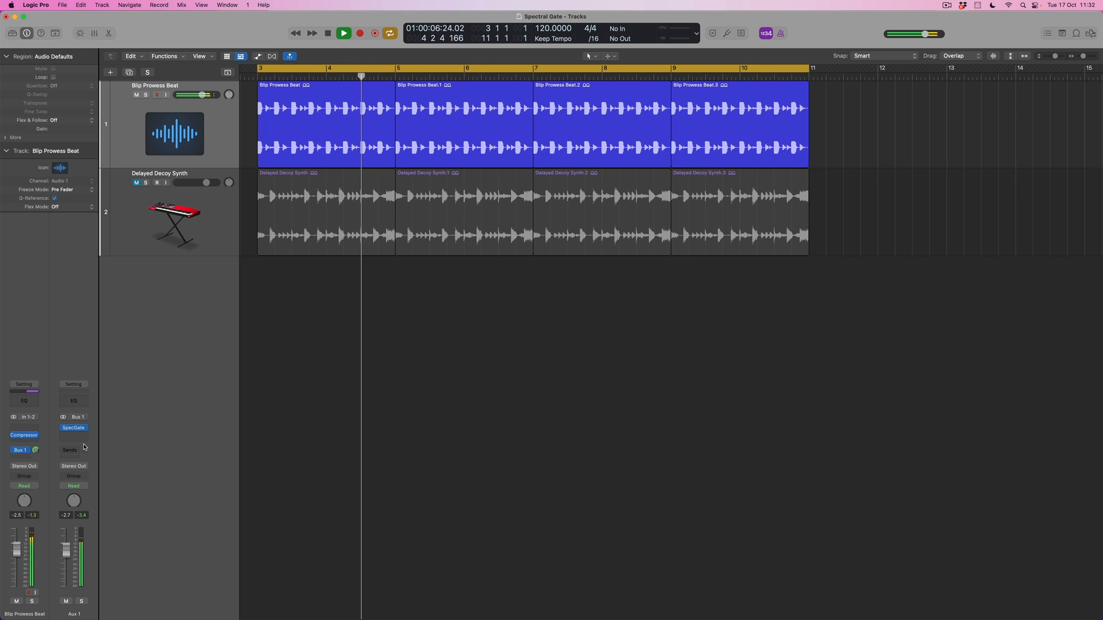
# Retune the Spectral Gate to Threshold -56 dB, CF Modulation 32.0%, BW Modulation 9.2%, Center Freq. 1200 Hz and Sub Energy -2.5 dB.
pyautogui.press('v')
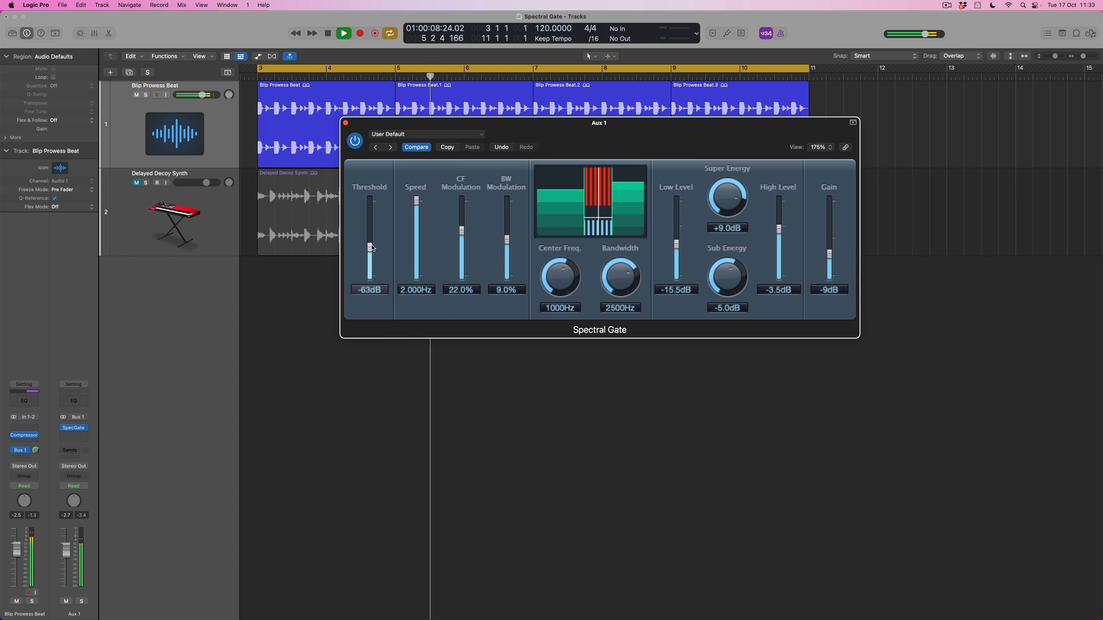
pyautogui.moveTo(370, 245); pyautogui.dragTo(372, 243)
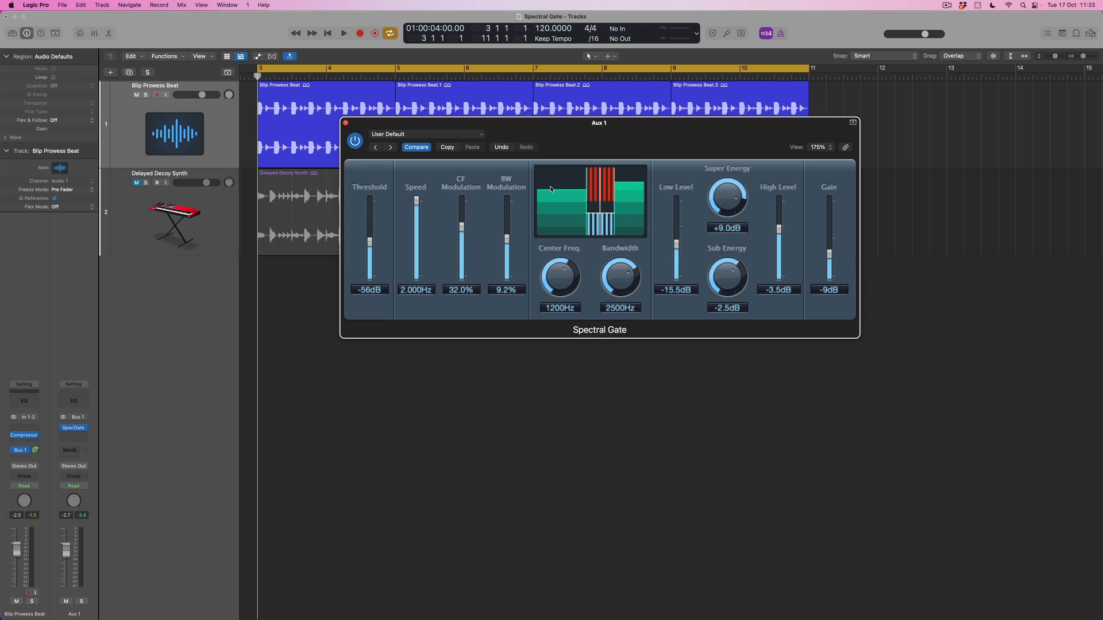
pyautogui.click(346, 123)
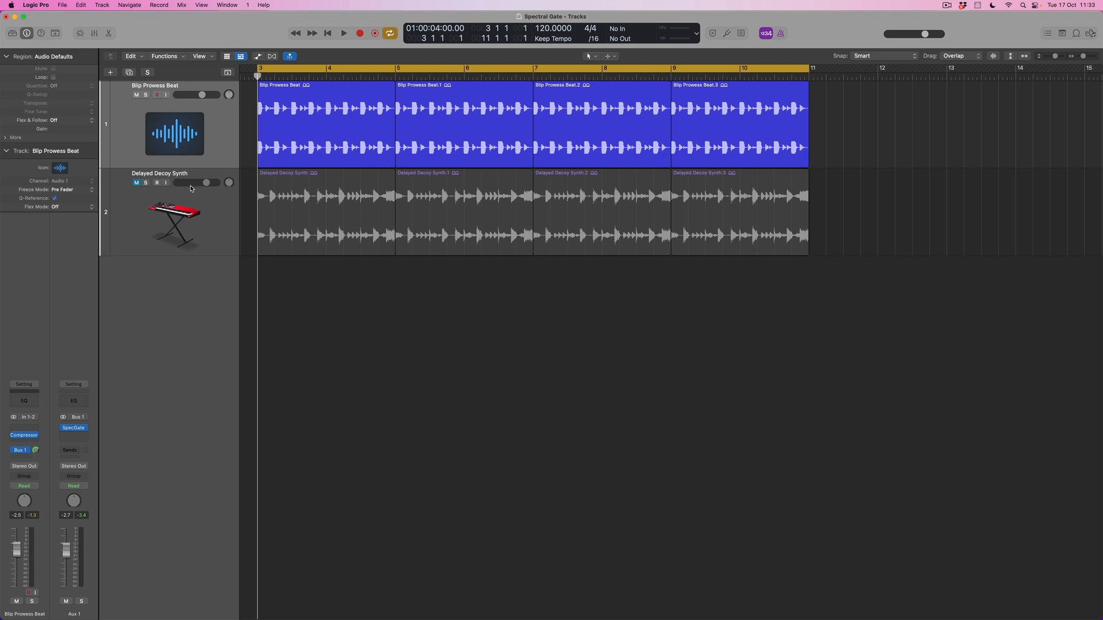
# Unmute the Delayed Decoy Synth track, audition it with the beat, and add a send from it to Bus 1.
pyautogui.click(136, 184)
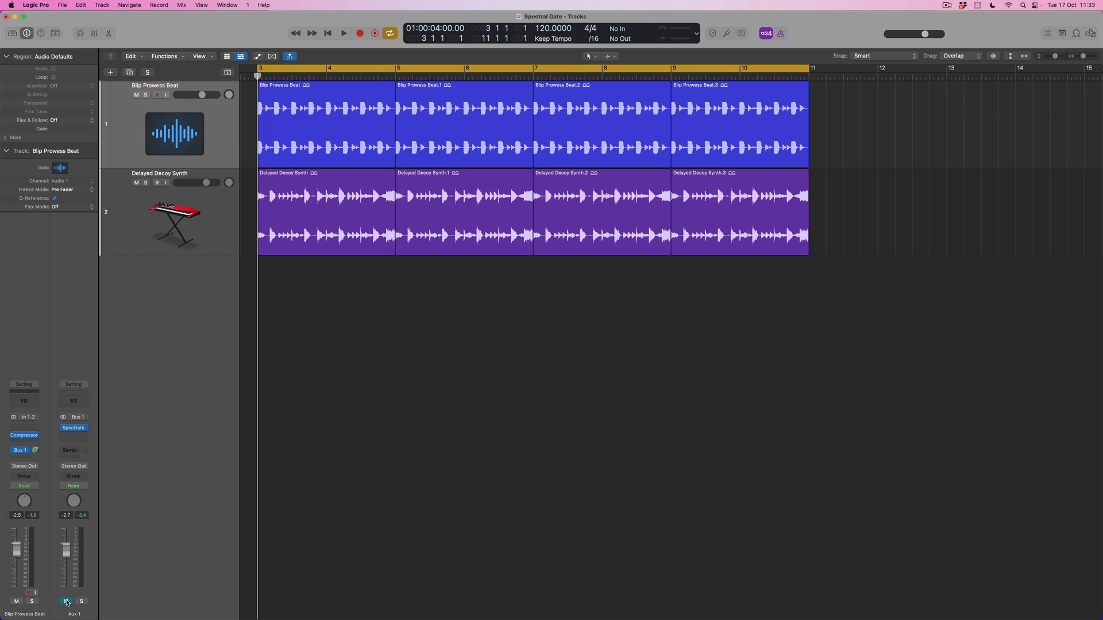
pyautogui.press('space')
pyautogui.click(208, 241)
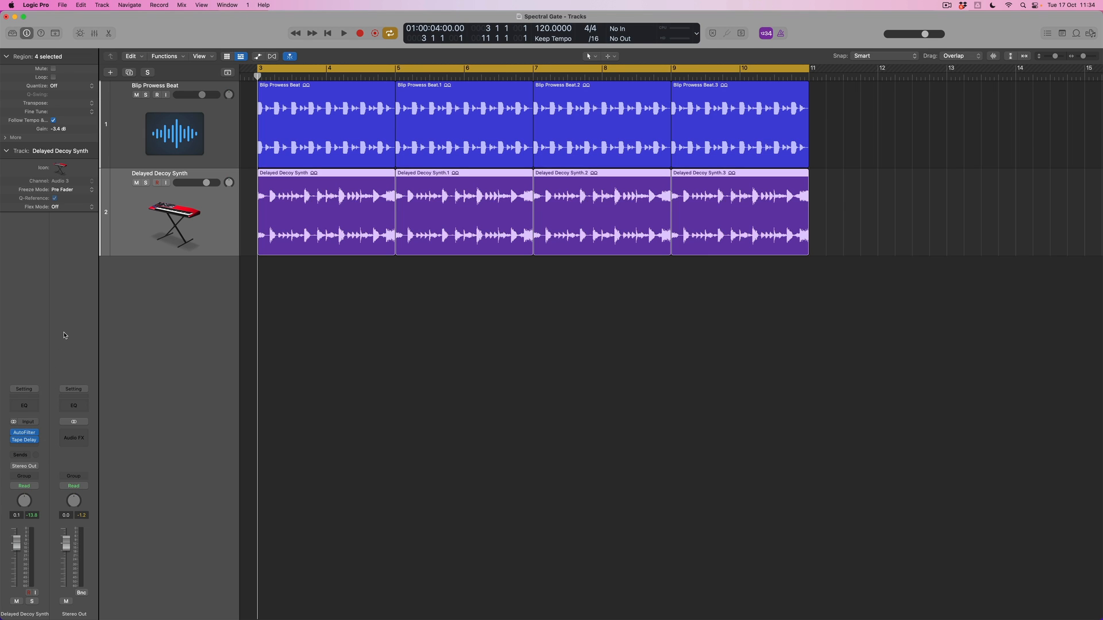
pyautogui.click(29, 456)
pyautogui.moveTo(65, 472)
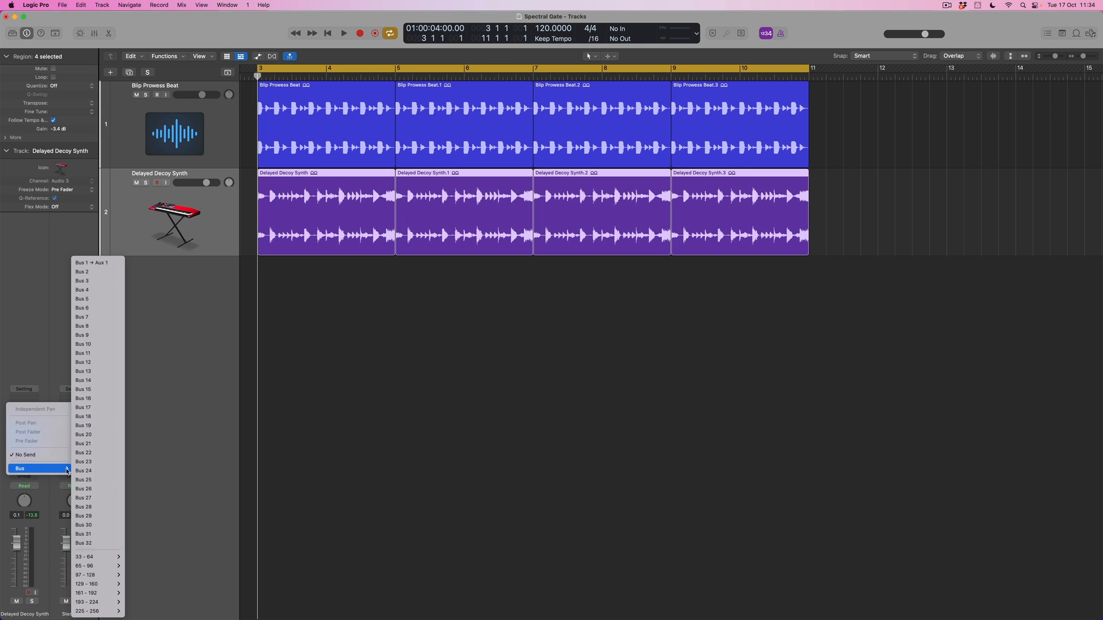
pyautogui.click(98, 263)
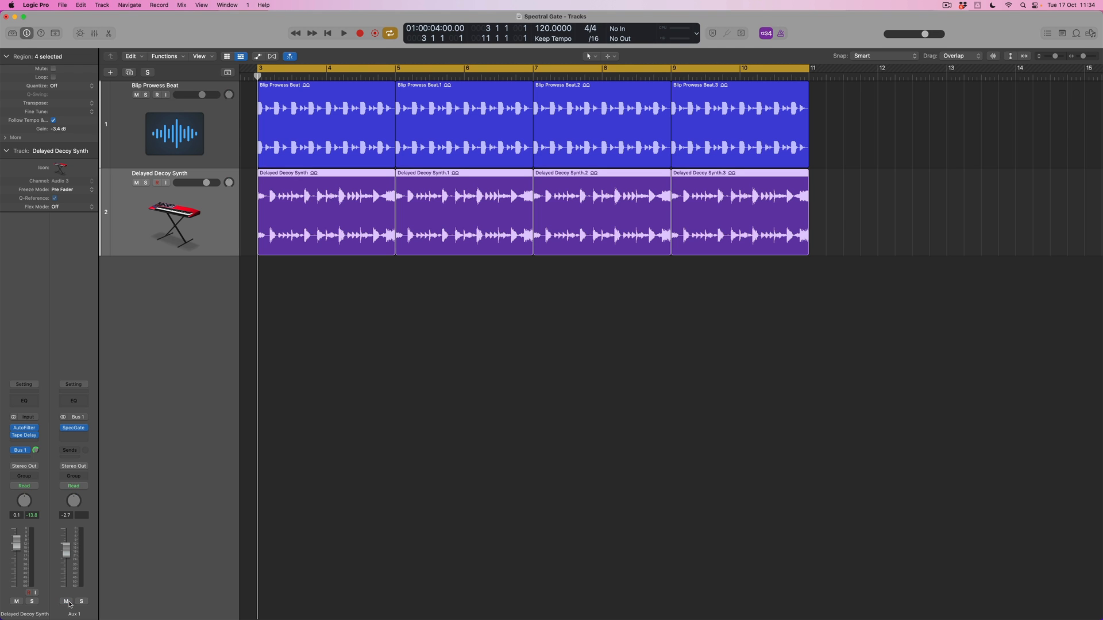
# Mute the Blip Prowess Beat track and select the Delayed Decoy Synth track again.
pyautogui.click(222, 132)
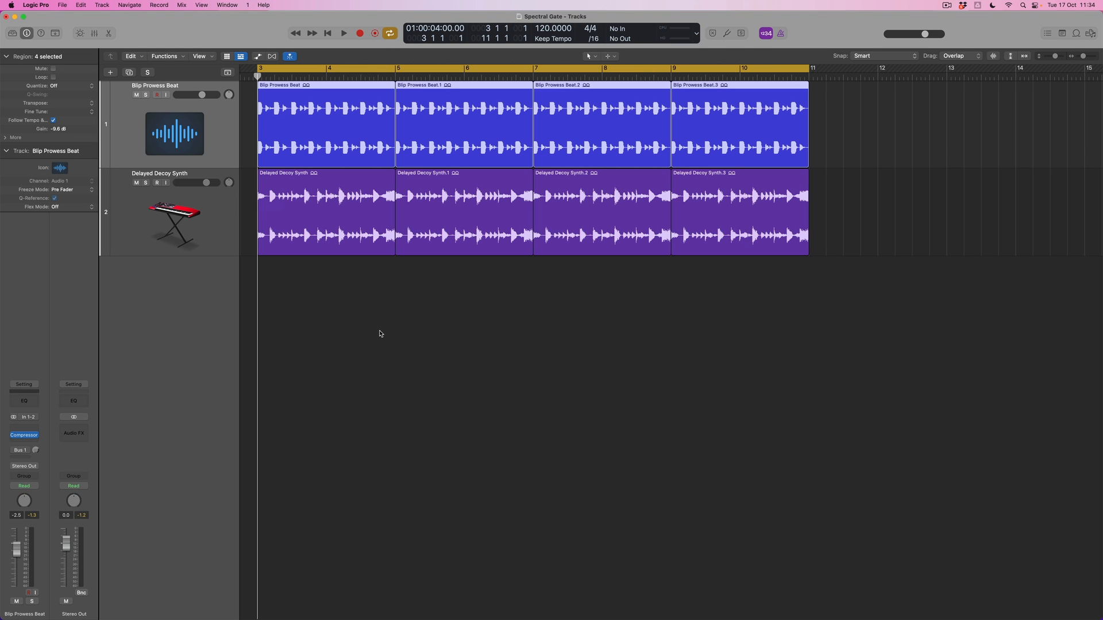
pyautogui.click(137, 95)
pyautogui.click(210, 215)
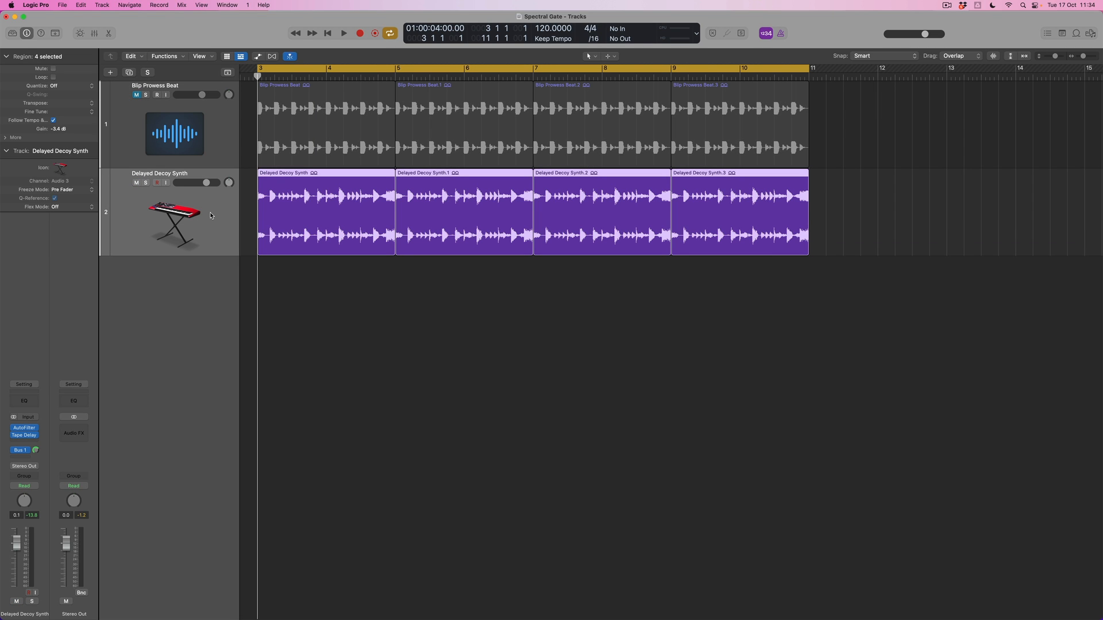
# Play the synth loop and solo Aux 1 to hear only its Spectral Gate signal.
pyautogui.press('space')
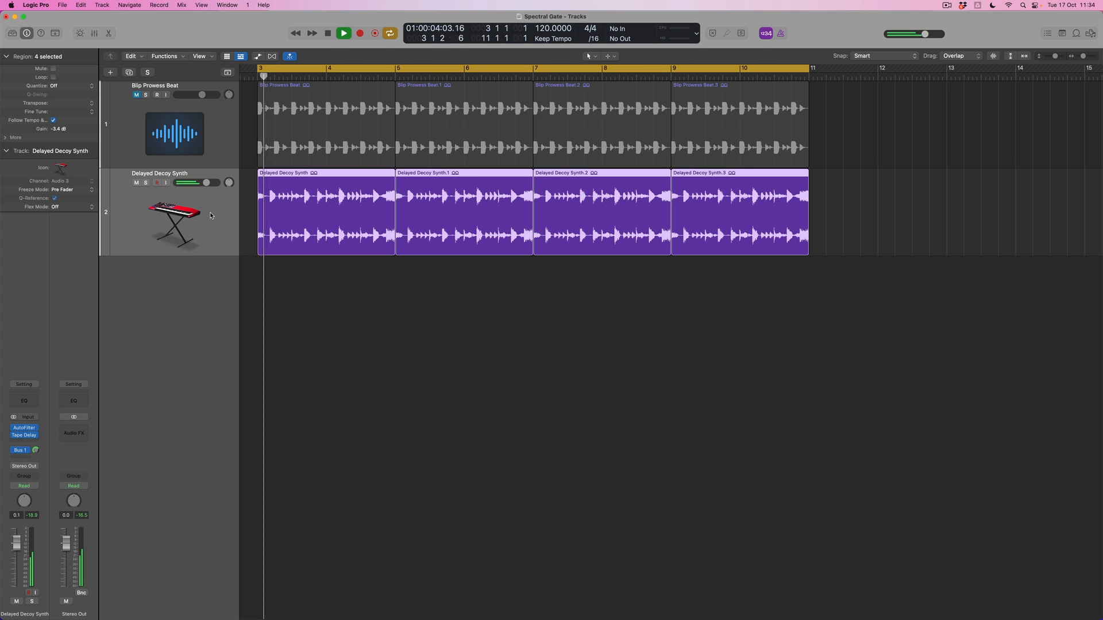
pyautogui.click(20, 451)
pyautogui.click(85, 543)
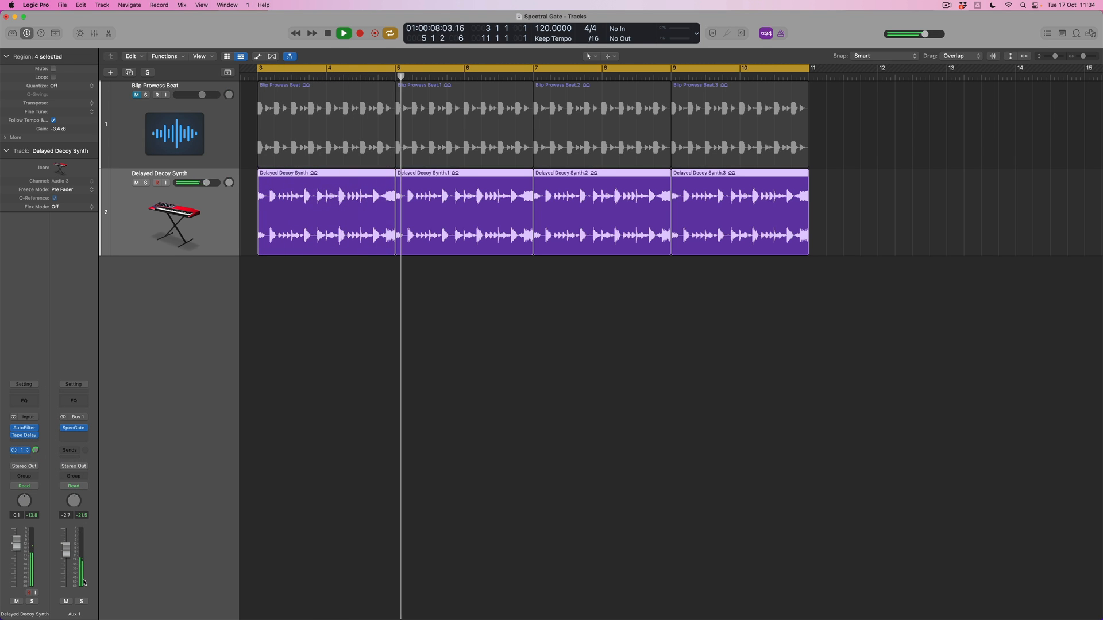
pyautogui.click(82, 602)
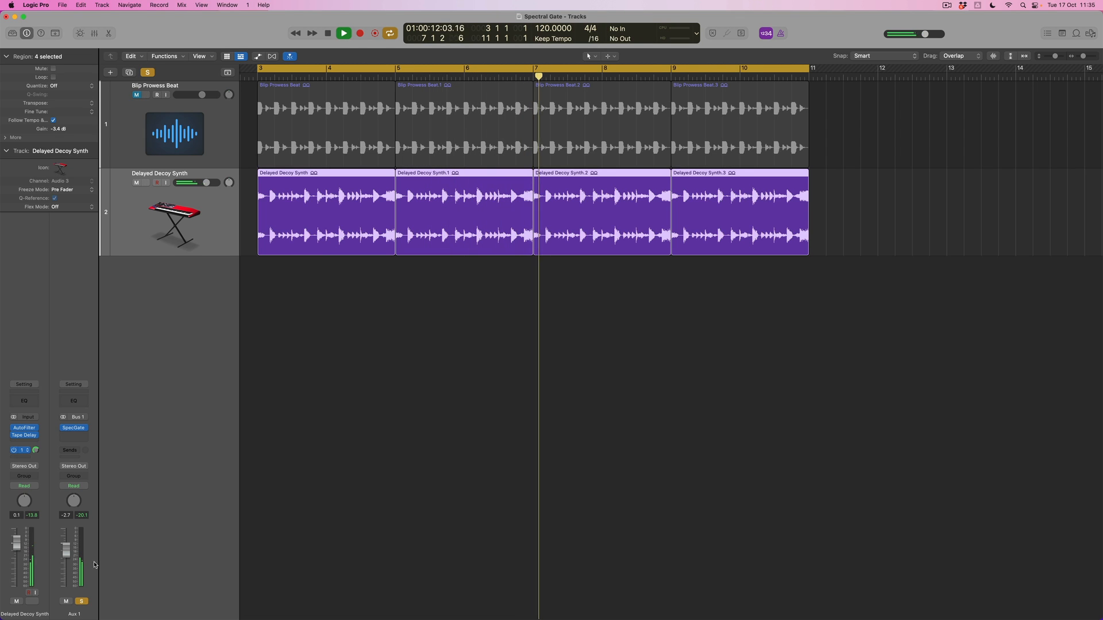
# Adapt the Spectral Gate to the synth with Center Freq. 1500 Hz, Bandwidth 3900 Hz and Threshold -76 dB.
pyautogui.click(74, 429)
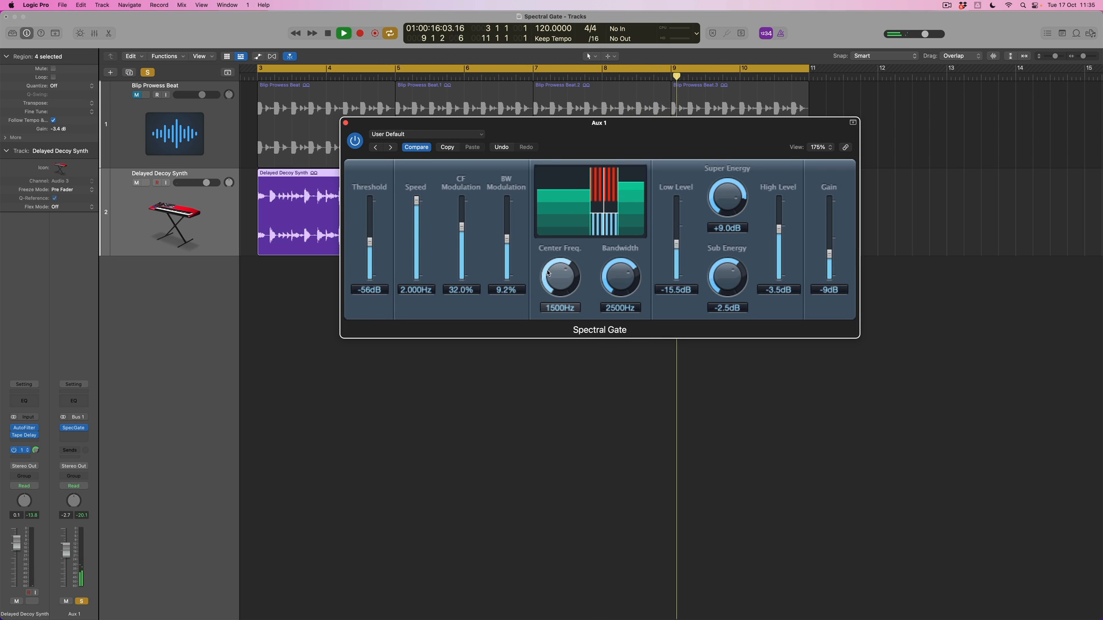
pyautogui.moveTo(616, 276); pyautogui.dragTo(615, 270)
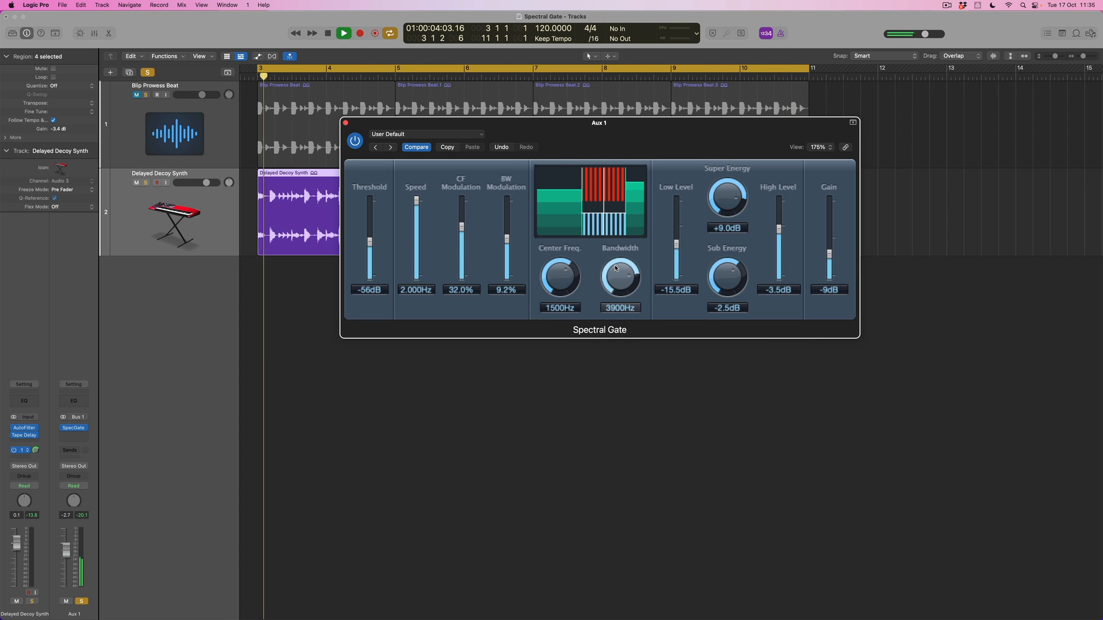
pyautogui.moveTo(369, 242)
pyautogui.mouseDown()
pyautogui.moveTo(371, 256)
pyautogui.moveTo(370, 228)
pyautogui.moveTo(371, 260)
pyautogui.mouseUp()
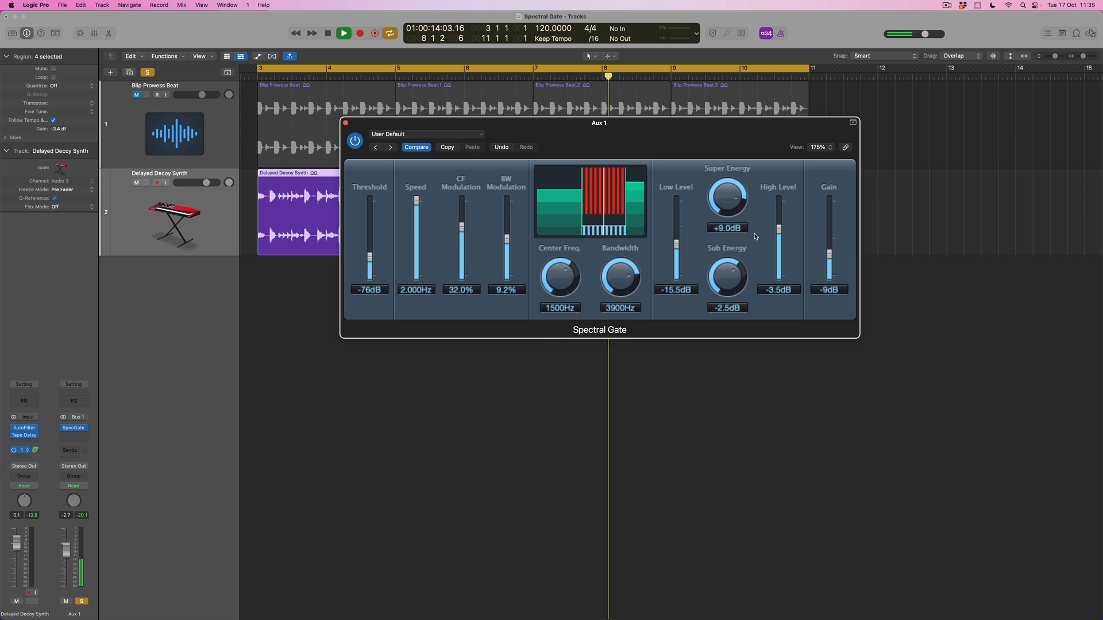
# Raise the Spectral Gate's High Level to -1.0 dB and Low Level to -13.0 dB, and narrow Bandwidth to 3500 Hz.
pyautogui.moveTo(779, 229); pyautogui.dragTo(779, 226)
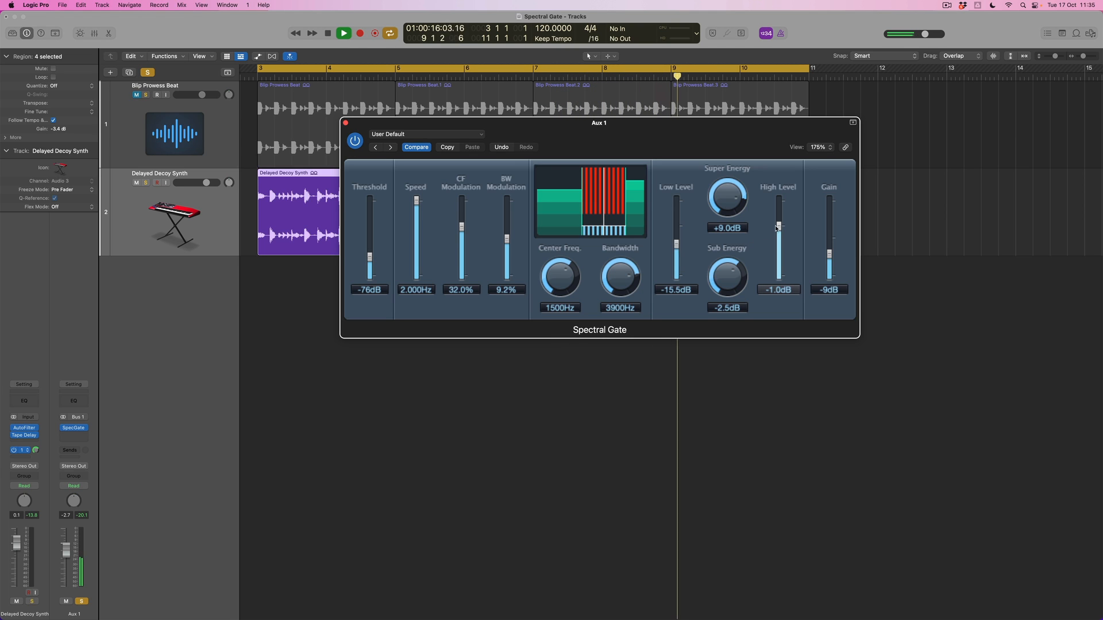
pyautogui.moveTo(677, 245); pyautogui.dragTo(677, 241)
pyautogui.moveTo(620, 277); pyautogui.dragTo(621, 284)
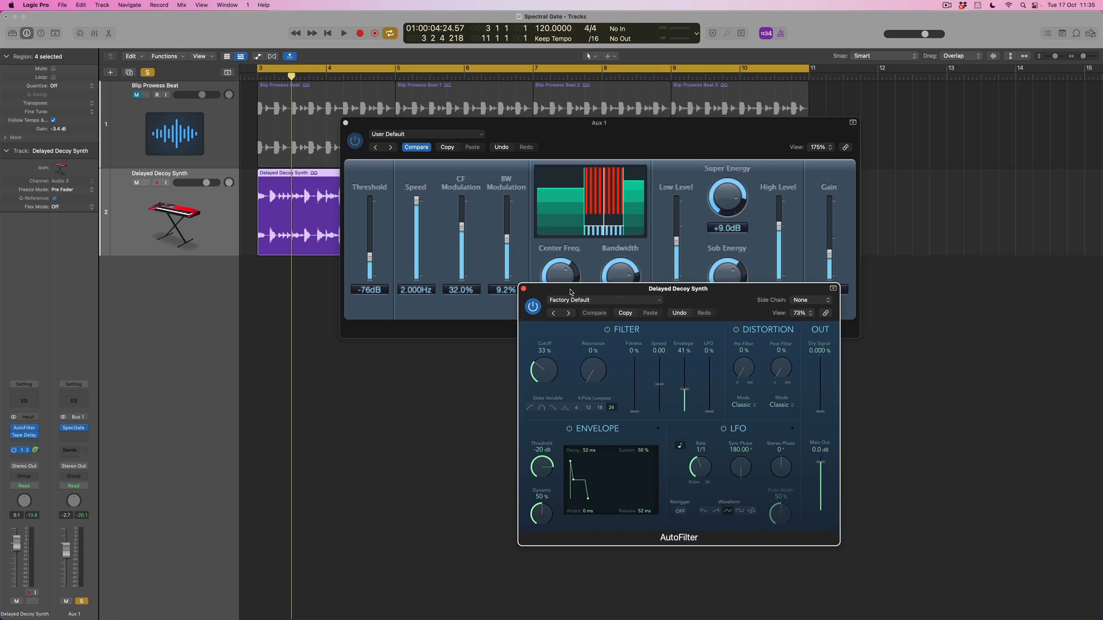
# Place the synth's AutoFilter window below the Spectral Gate and raise its Cutoff to 90% during playback.
pyautogui.moveTo(570, 292); pyautogui.dragTo(619, 332)
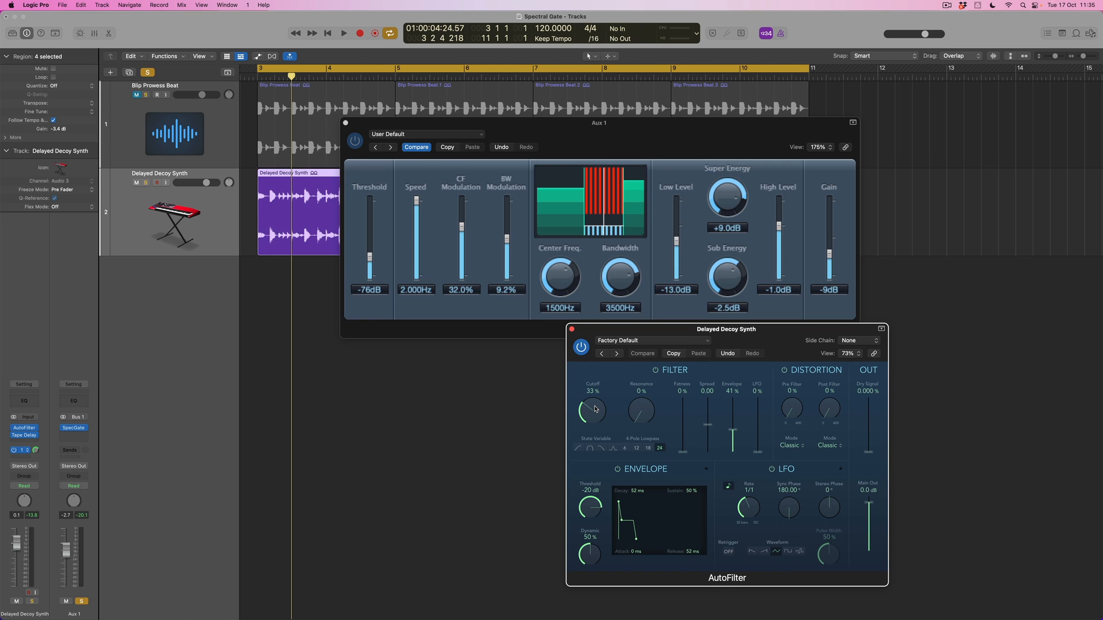
pyautogui.press('space')
pyautogui.moveTo(595, 407); pyautogui.dragTo(599, 376)
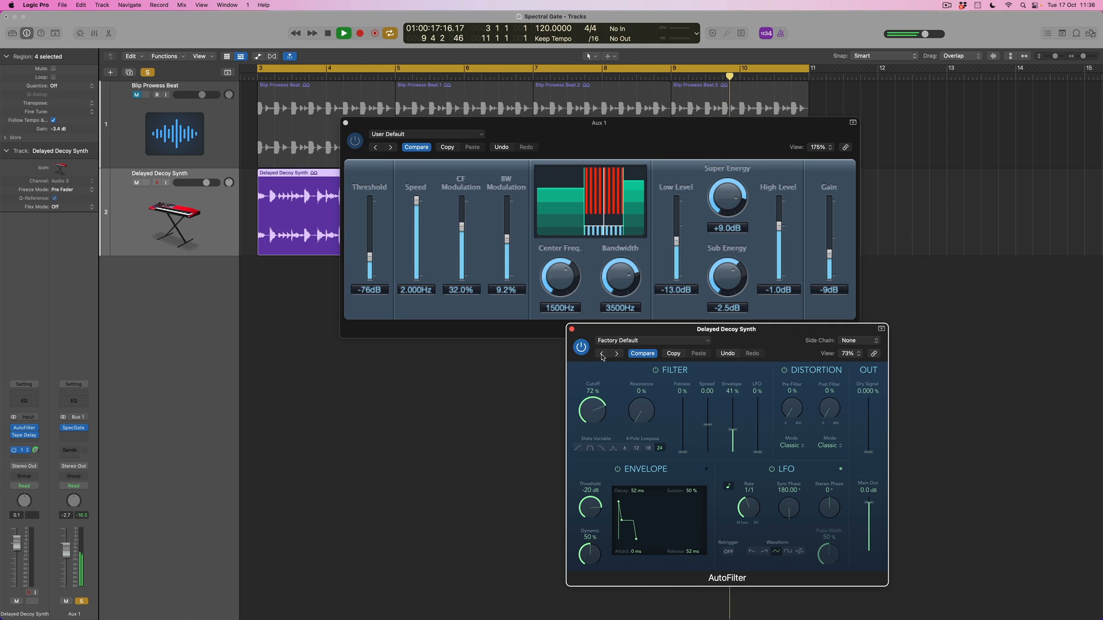
pyautogui.moveTo(603, 346); pyautogui.dragTo(605, 335)
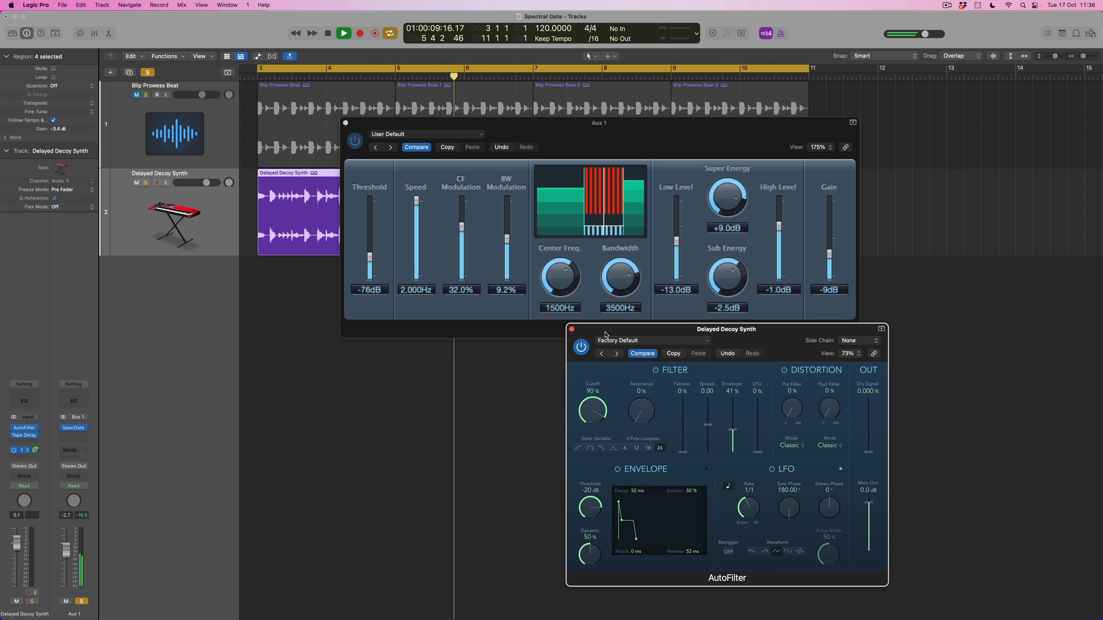
# Clear the Aux 1 solo, unmute Blip Prowess Beat, and lower the AutoFilter Cutoff to 30% during playback.
pyautogui.click(148, 74)
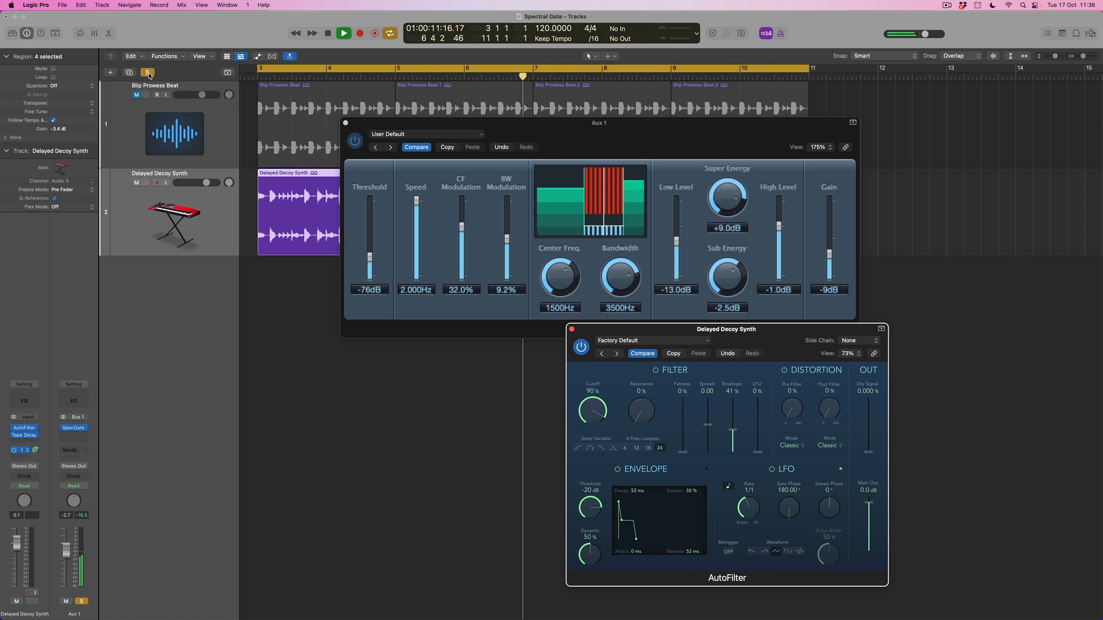
pyautogui.click(148, 74)
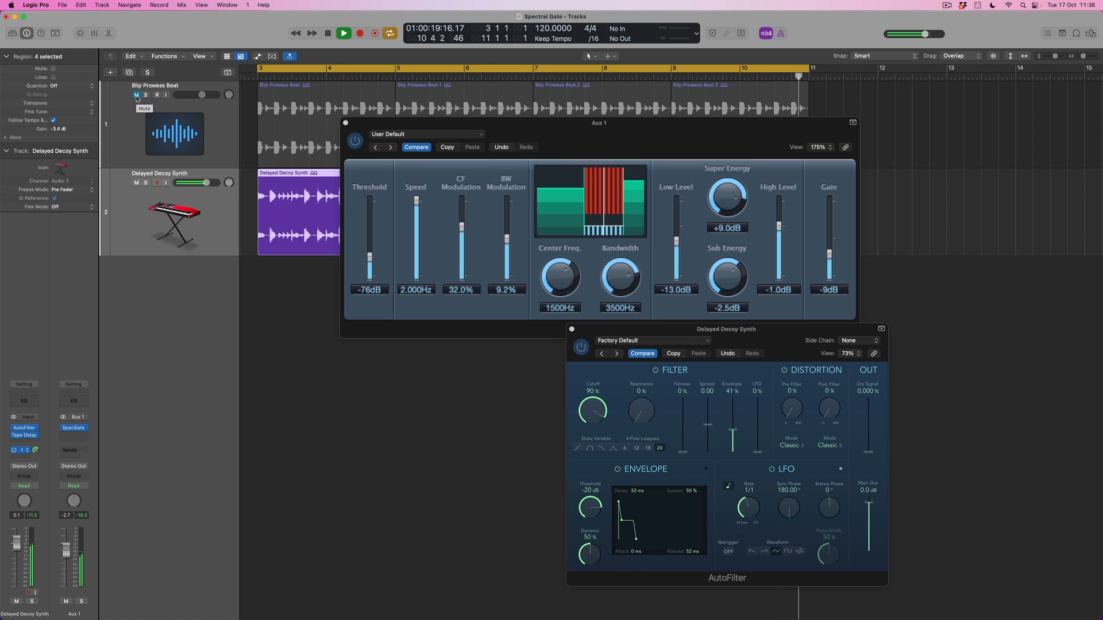
pyautogui.click(137, 95)
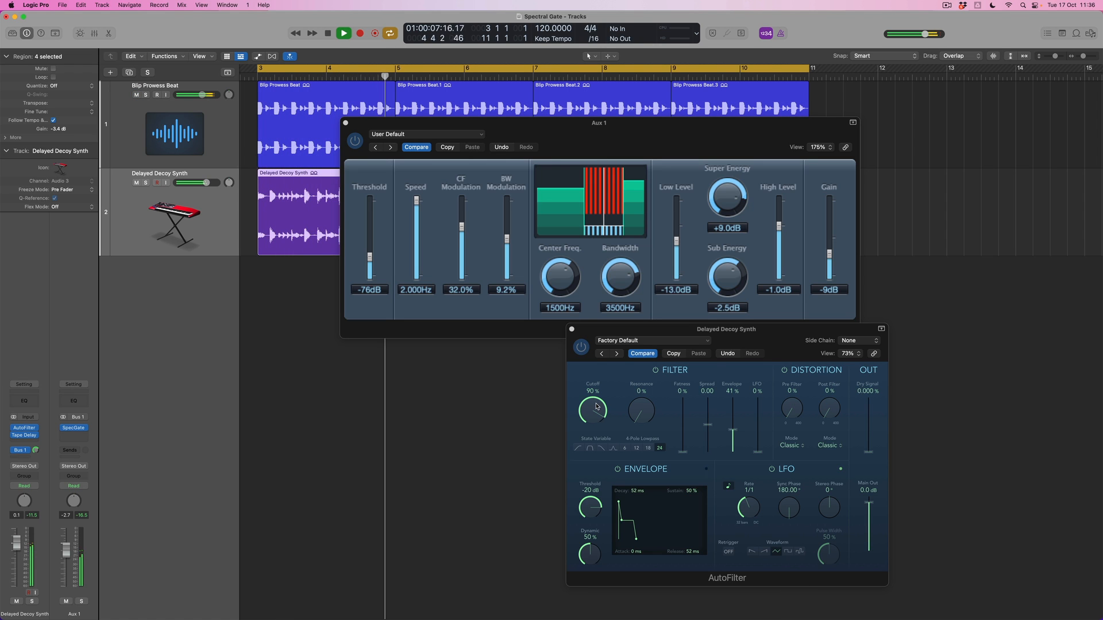
pyautogui.moveTo(596, 407); pyautogui.dragTo(593, 448)
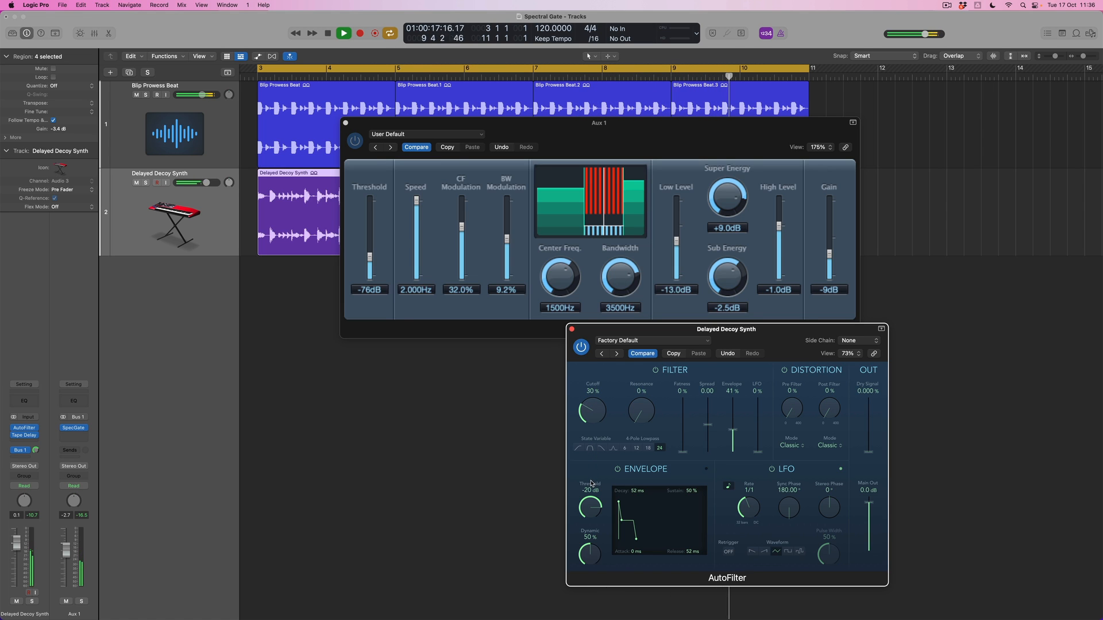
pyautogui.press('space')
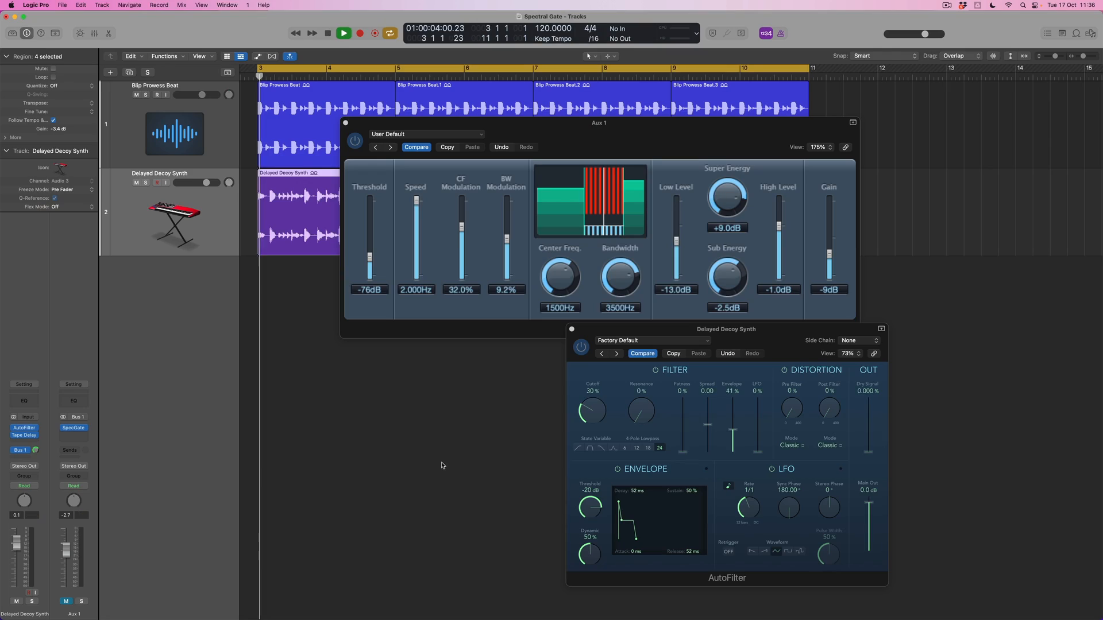
# Audition AutoFilter Cutoff changes with Aux 1 muted, return Cutoff to 34%, and unmute Aux 1.
pyautogui.moveTo(594, 403); pyautogui.dragTo(593, 400)
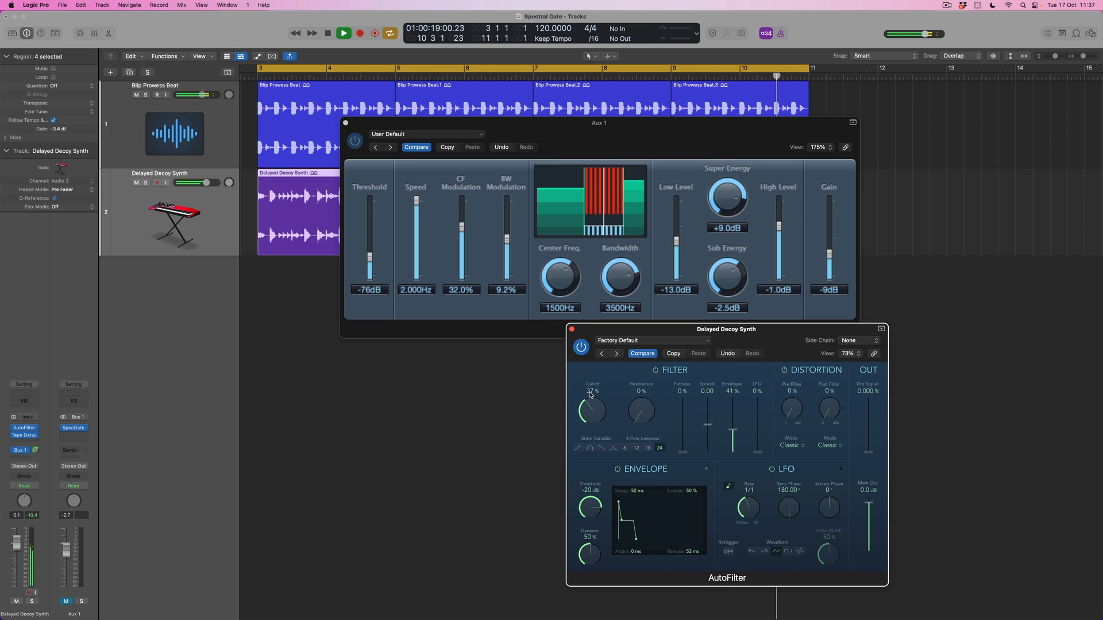
pyautogui.press('space')
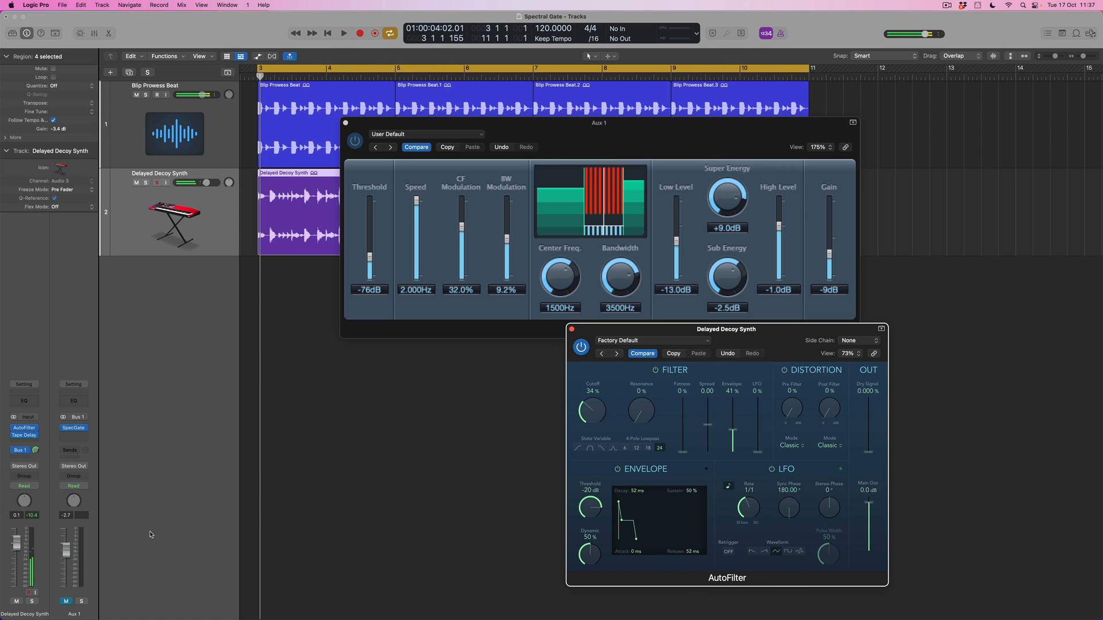
pyautogui.click(66, 601)
# Sweep the AutoFilter Cutoff up to 78% and back down during playback, and raise it to 87% with Aux 1 soloed.
pyautogui.press('space')
pyautogui.moveTo(593, 409); pyautogui.dragTo(596, 373)
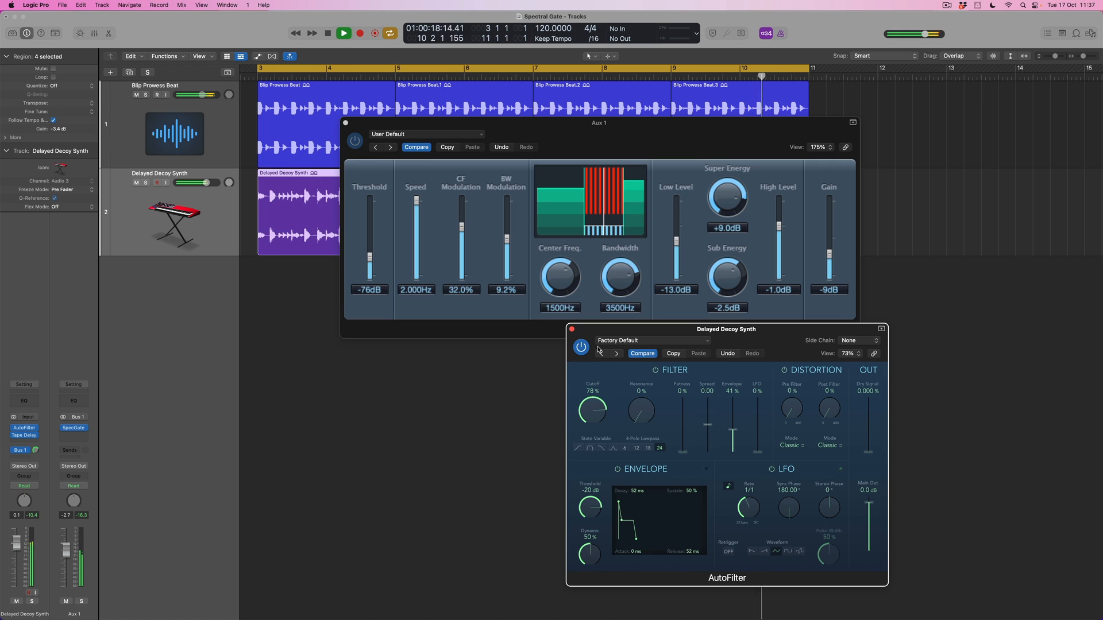
pyautogui.moveTo(599, 340); pyautogui.dragTo(596, 377)
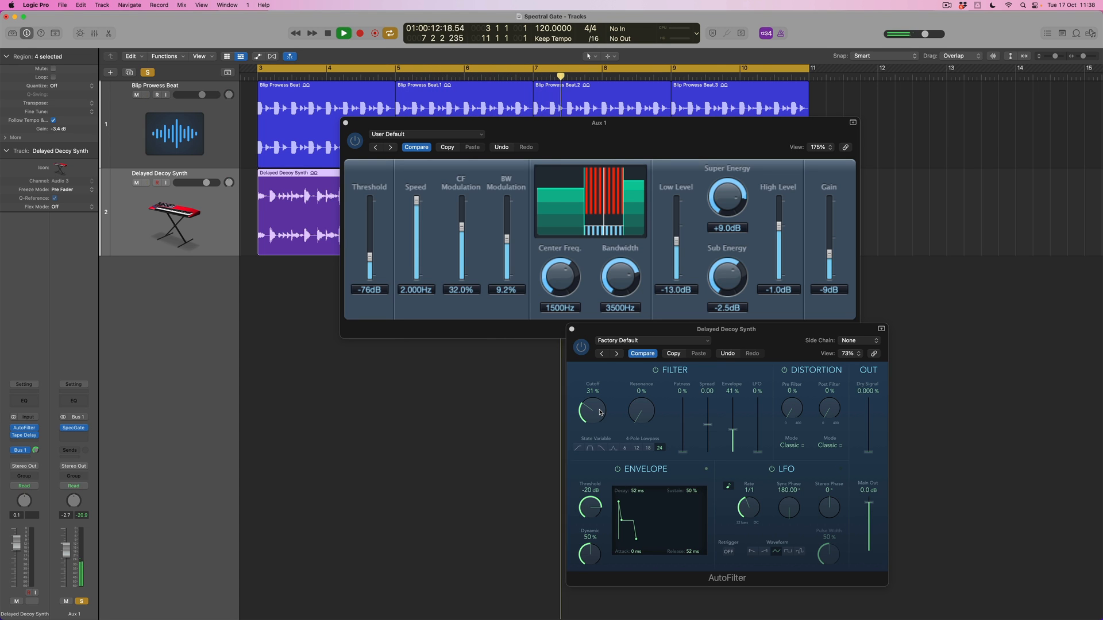
pyautogui.click(600, 412)
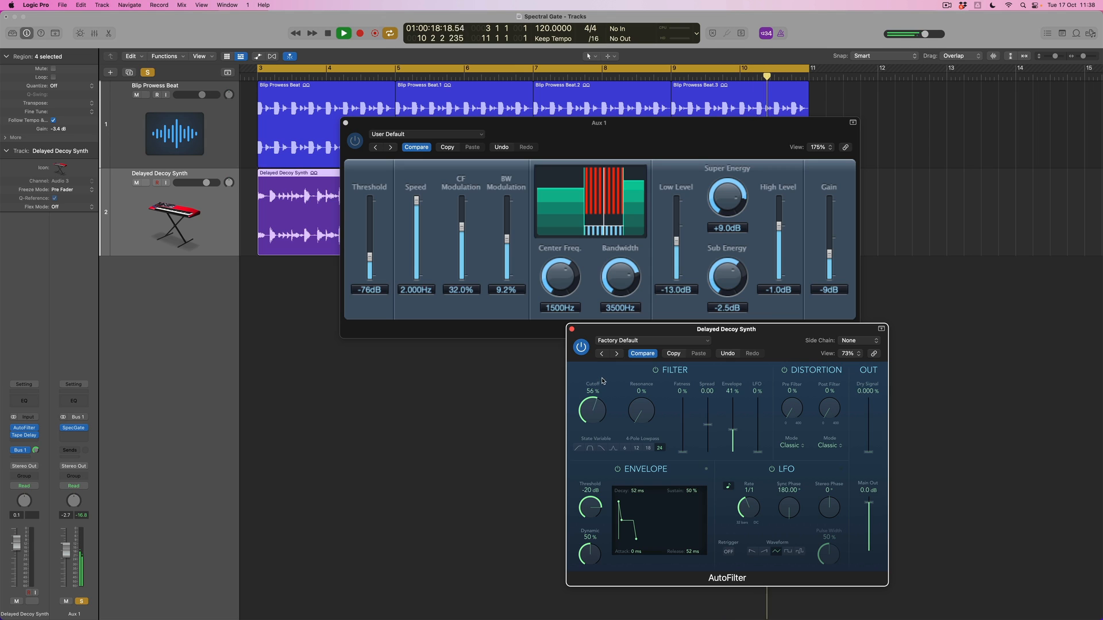
pyautogui.moveTo(603, 375); pyautogui.dragTo(607, 341)
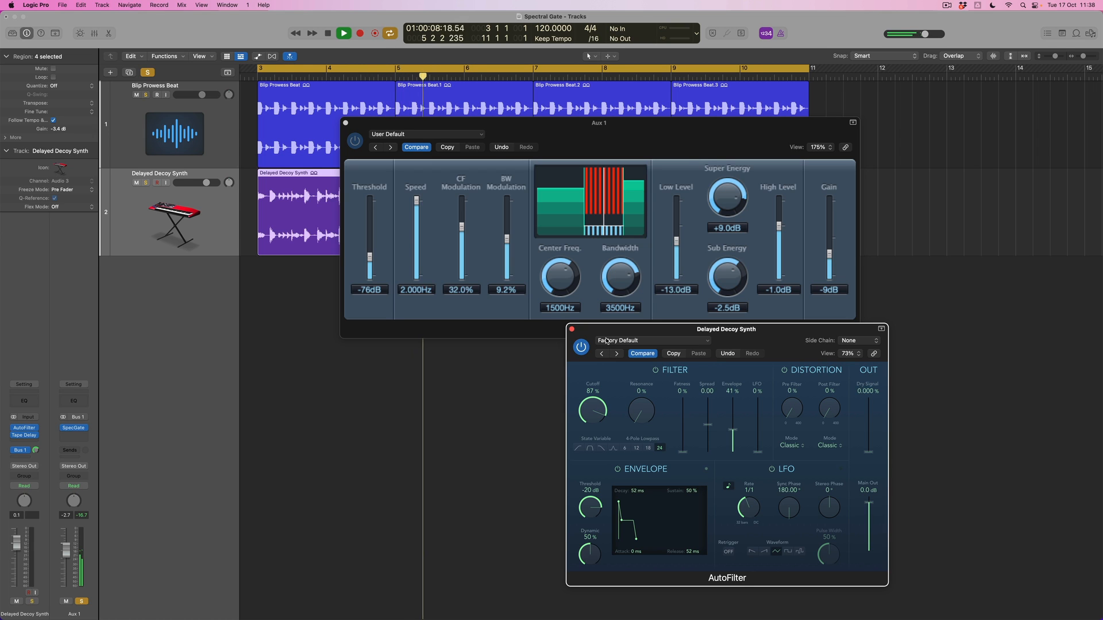